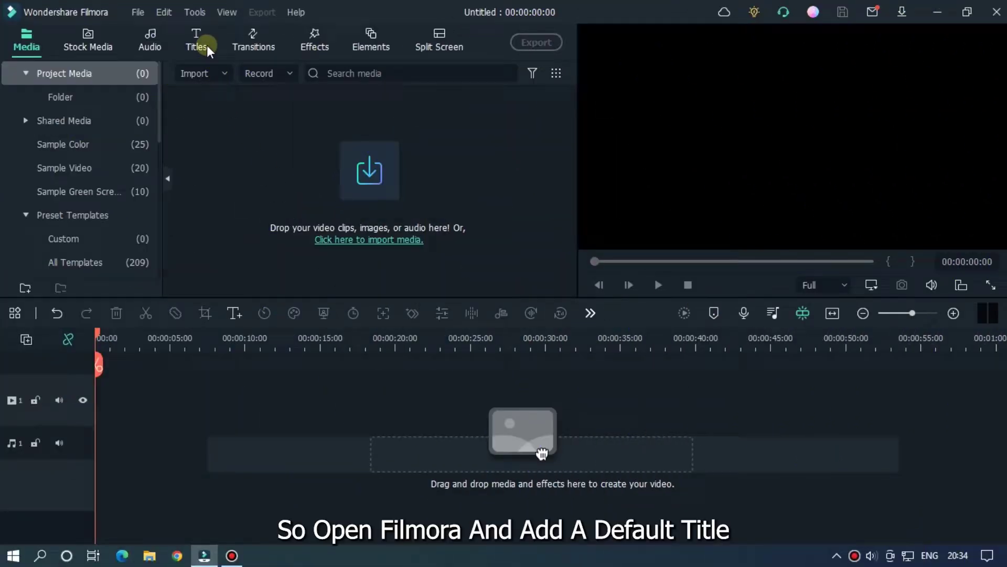
Place the Default Title from Favorites titles on the timeline and open it for editing.
left_click(206, 43)
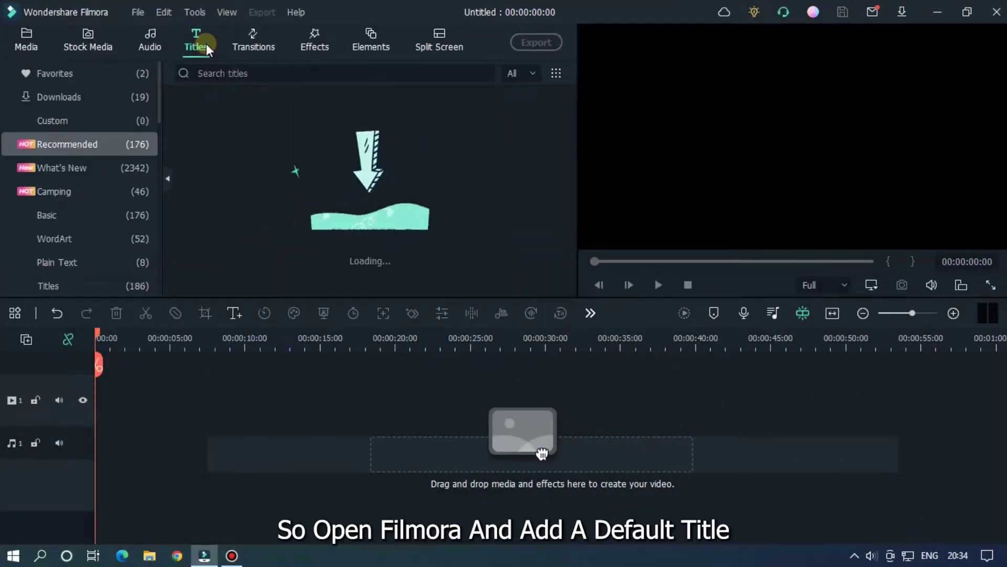
left_click(89, 76)
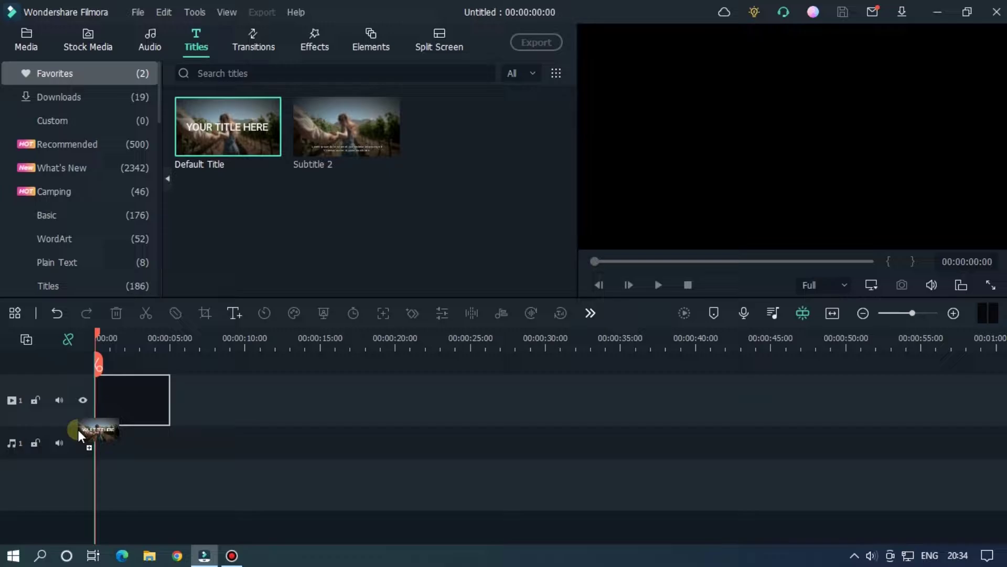
left_click_drag(219, 147, 82, 439)
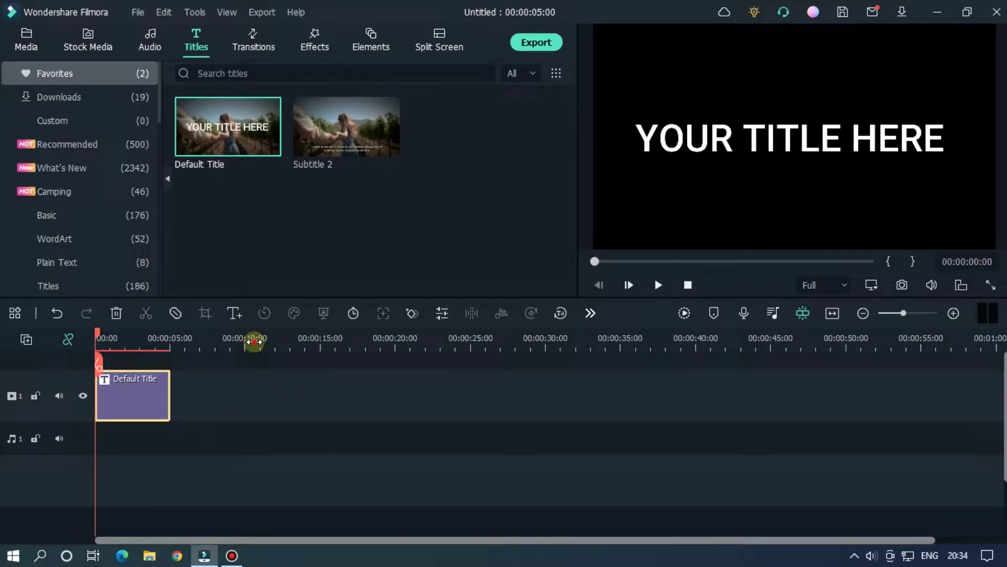
left_click_drag(254, 342, 418, 362)
double_click(257, 408)
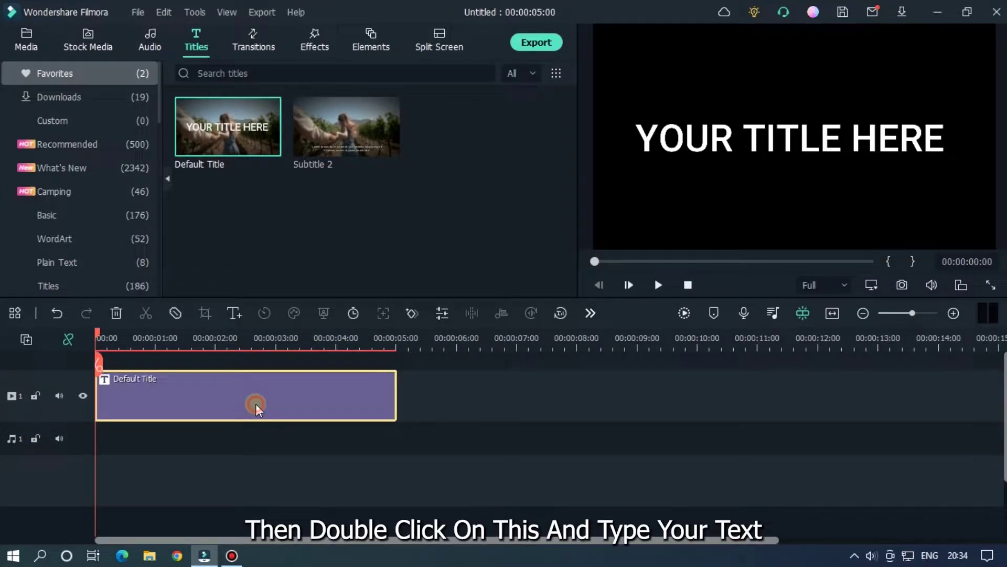
Make the title read MAHMUD in Bebas Neue, size 60, dark red.
left_click(757, 53)
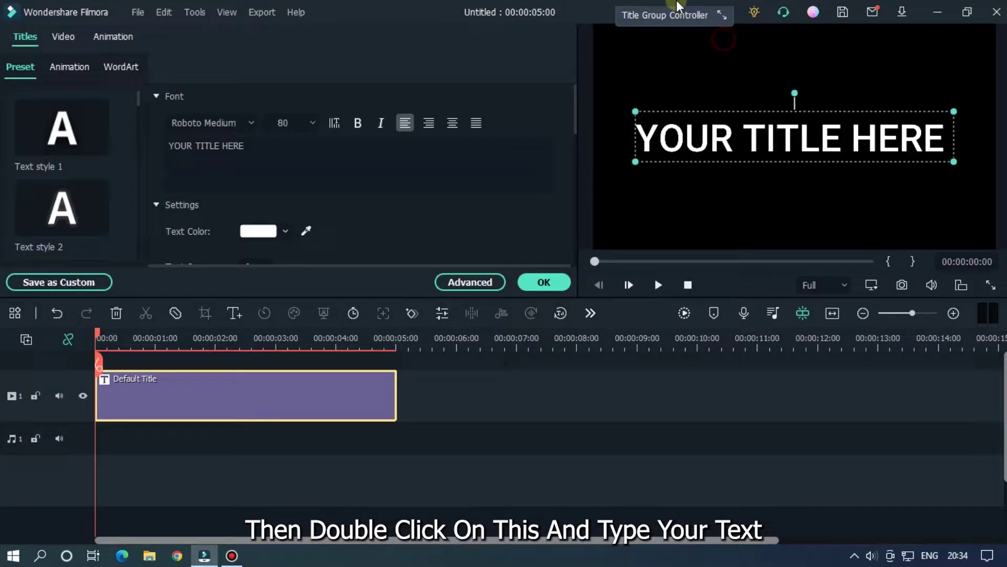
left_click(326, 149)
type("MAHMUD")
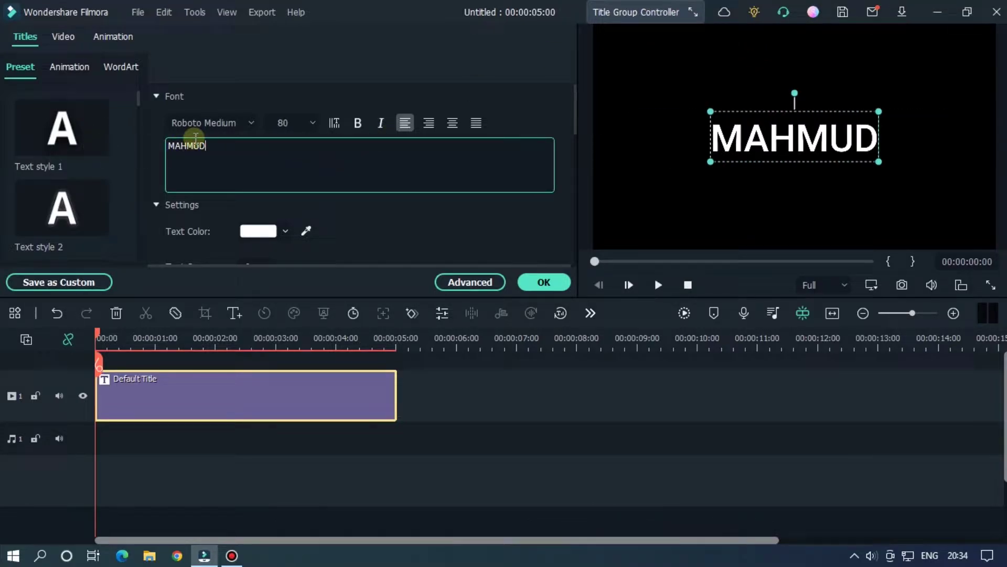
left_click(233, 122)
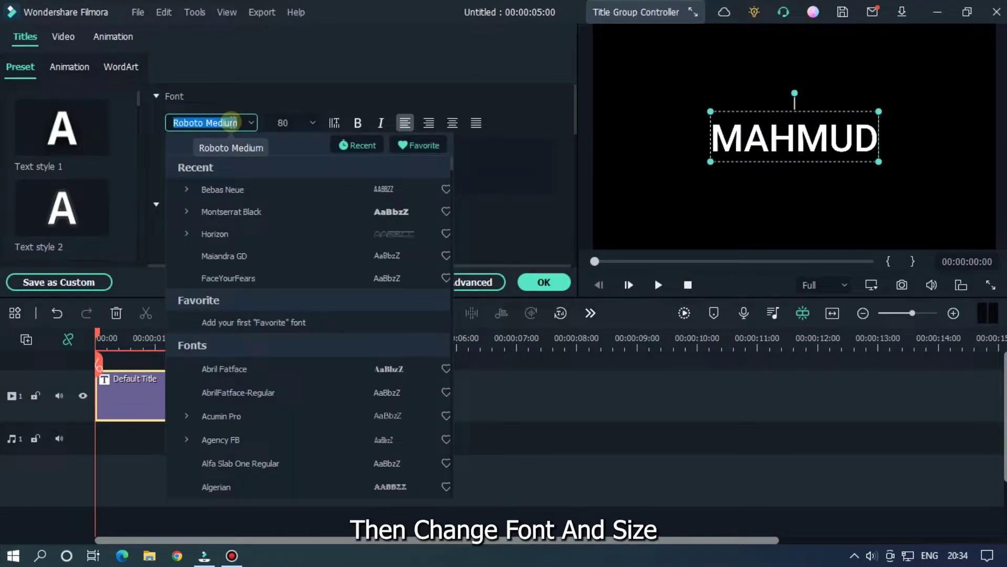
type("be")
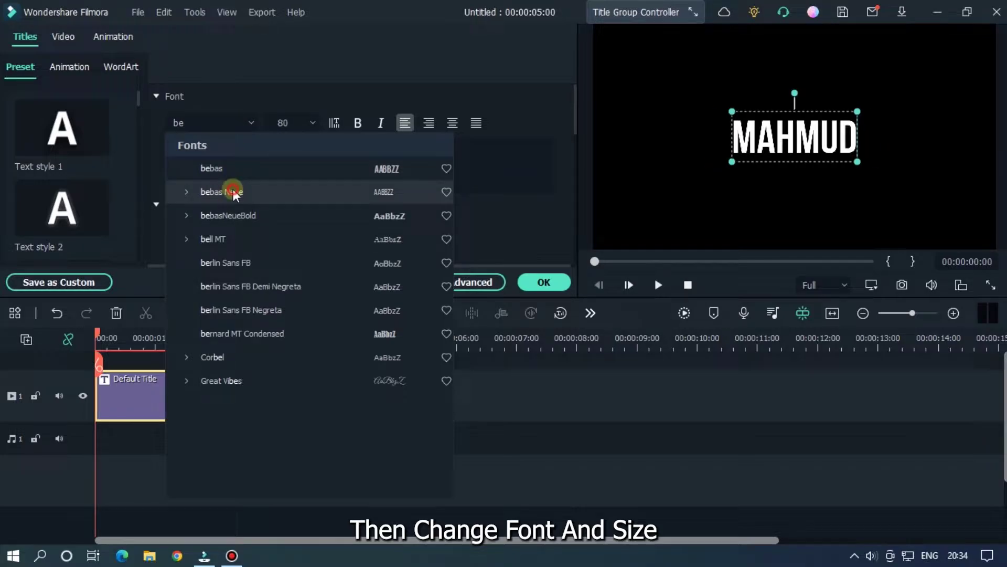
left_click(232, 192)
double_click(291, 124)
type("60")
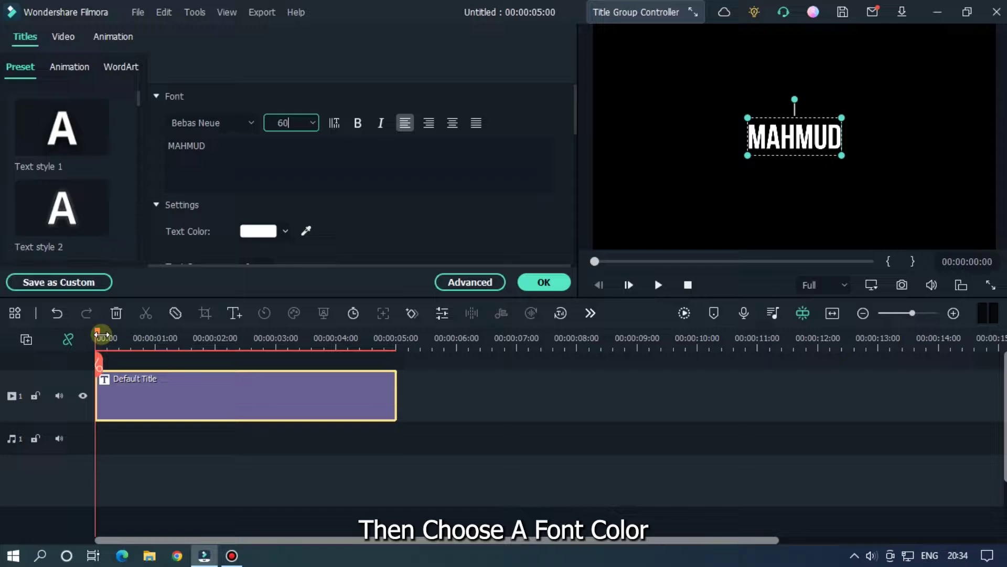
left_click(282, 232)
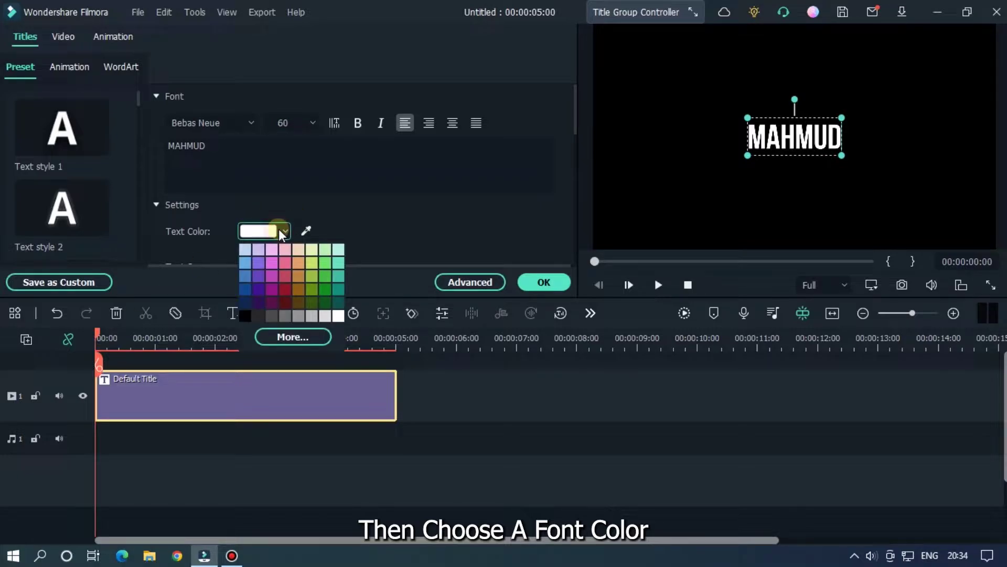
left_click(285, 293)
left_click(544, 283)
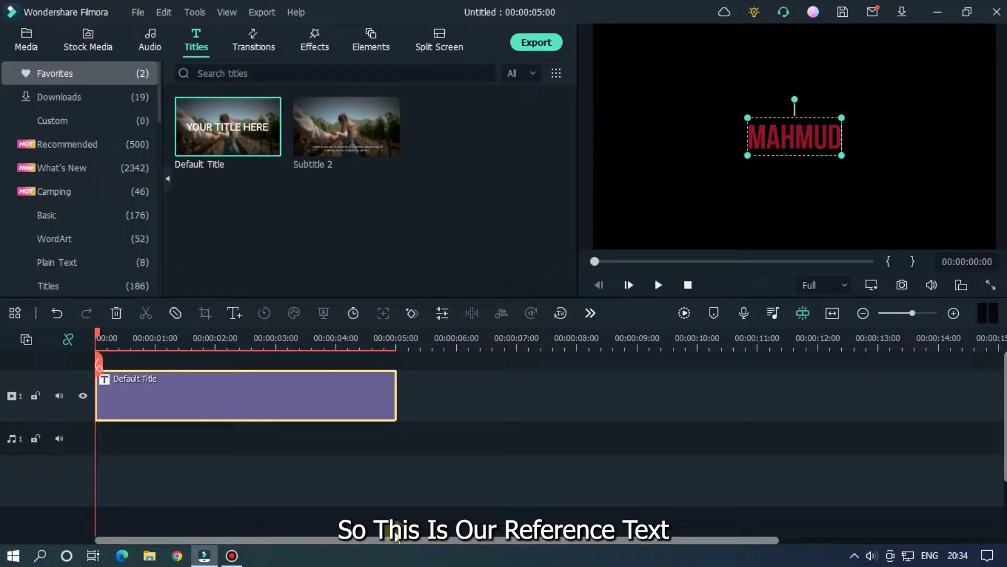
left_click(179, 437)
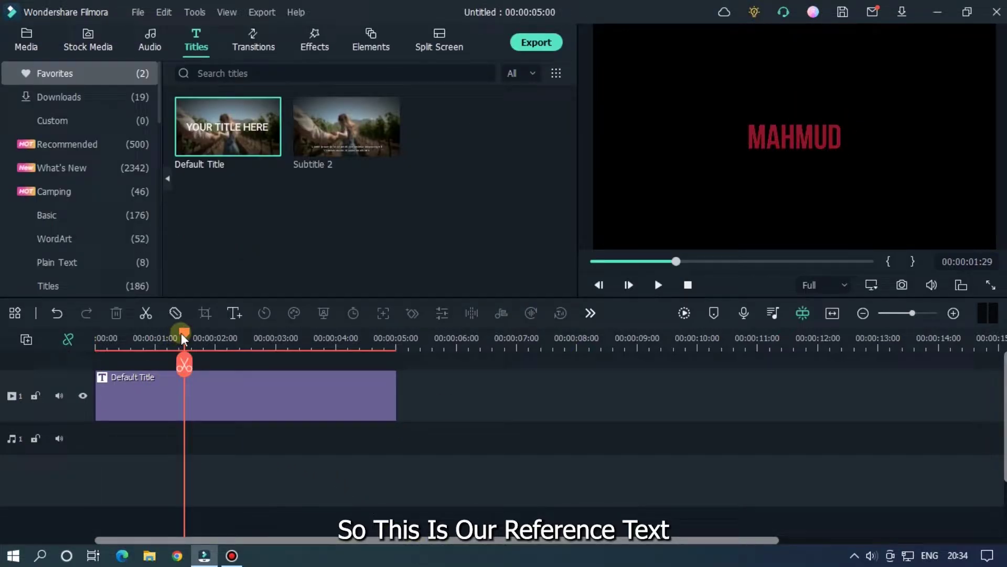
mouse_move(182, 337)
left_mouse_down()
mouse_move(95, 341)
mouse_move(225, 349)
mouse_move(76, 358)
left_mouse_up()
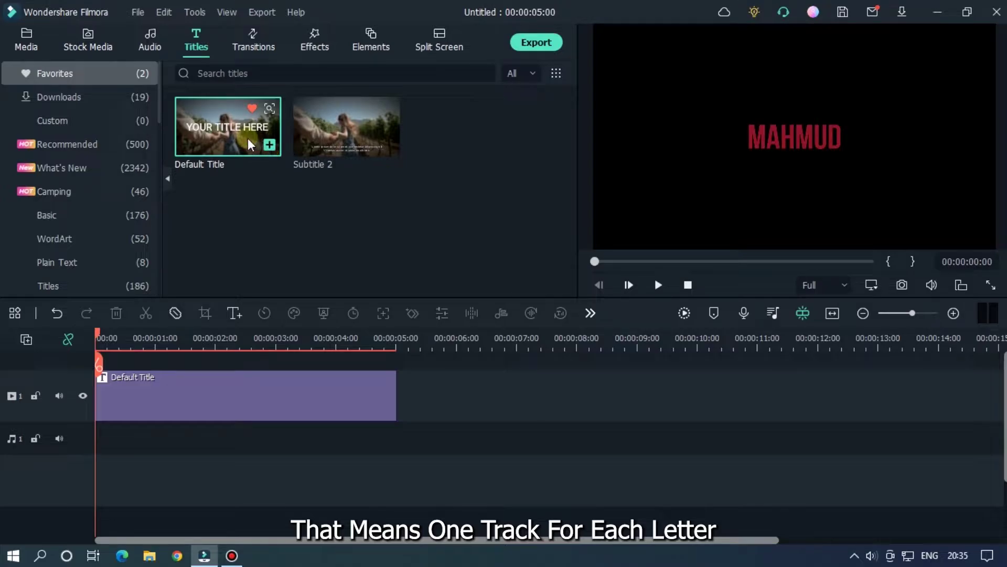
Add another Default Title on a new track and replace its text with M in the advanced editor.
left_click_drag(249, 144, 103, 362)
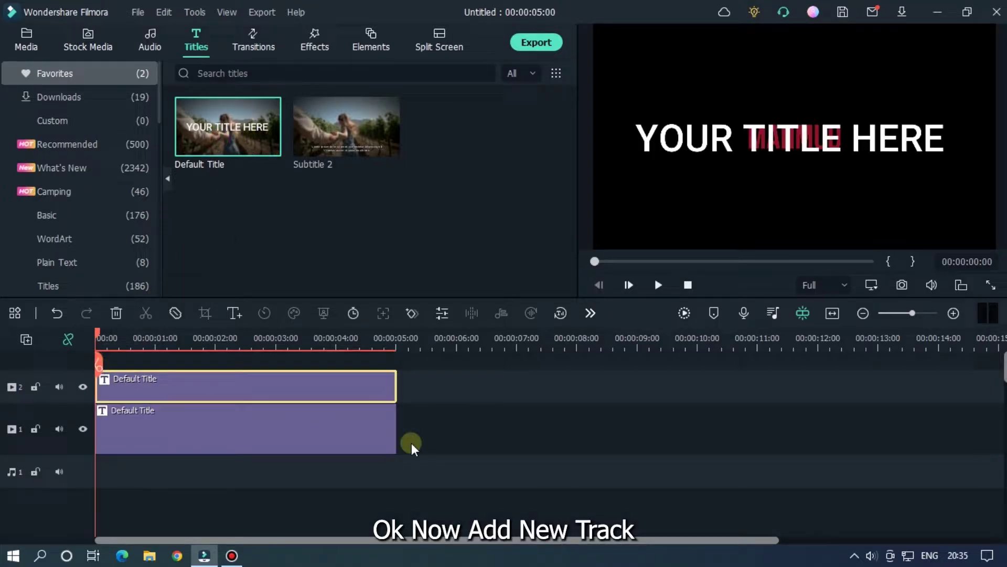
double_click(323, 386)
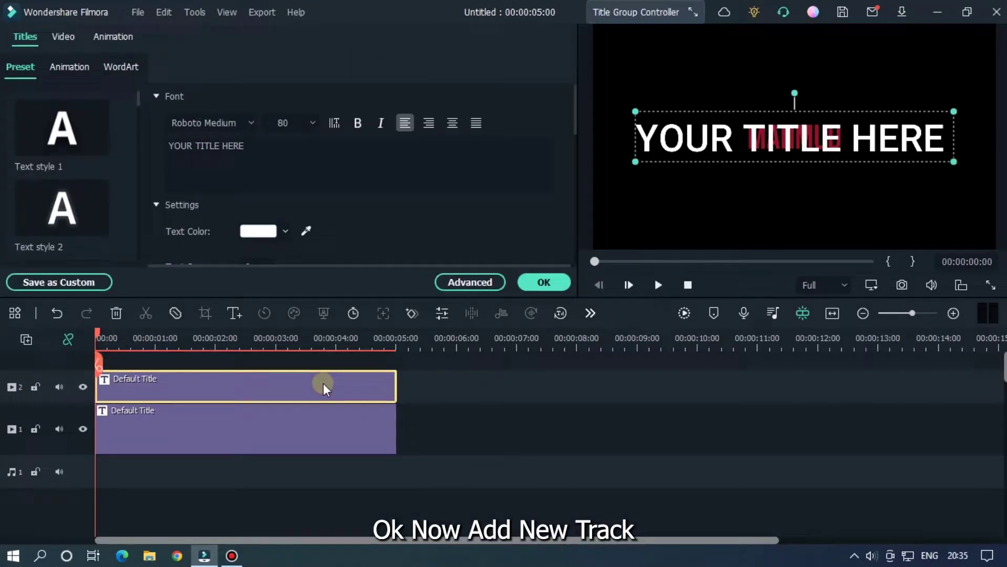
left_click(468, 283)
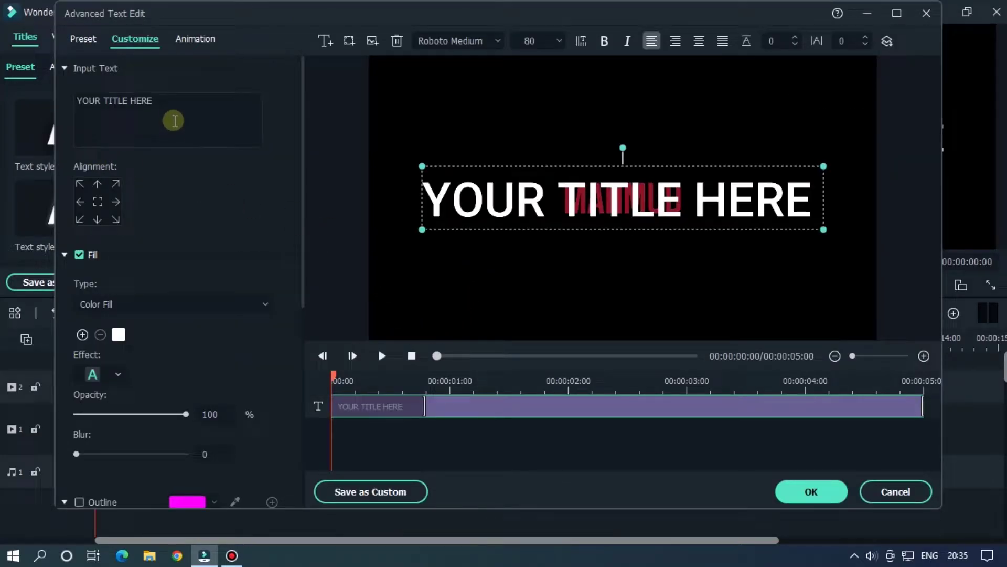
mouse_move(174, 120)
left_mouse_down()
mouse_move(180, 103)
mouse_move(38, 106)
left_mouse_up()
type("M")
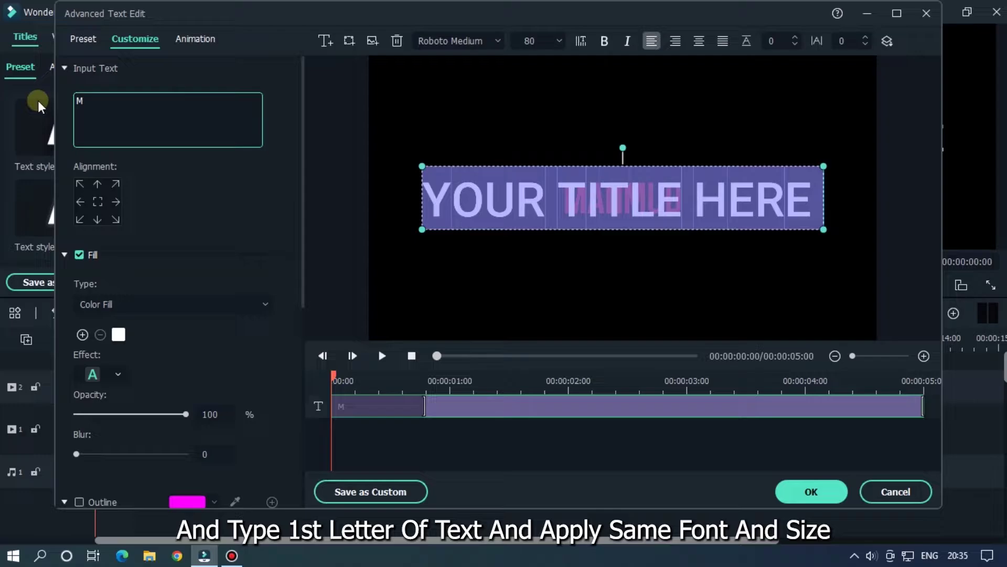
Set the white M to Bebas Neue size 60 and apply the Fade1 animation.
left_click(457, 43)
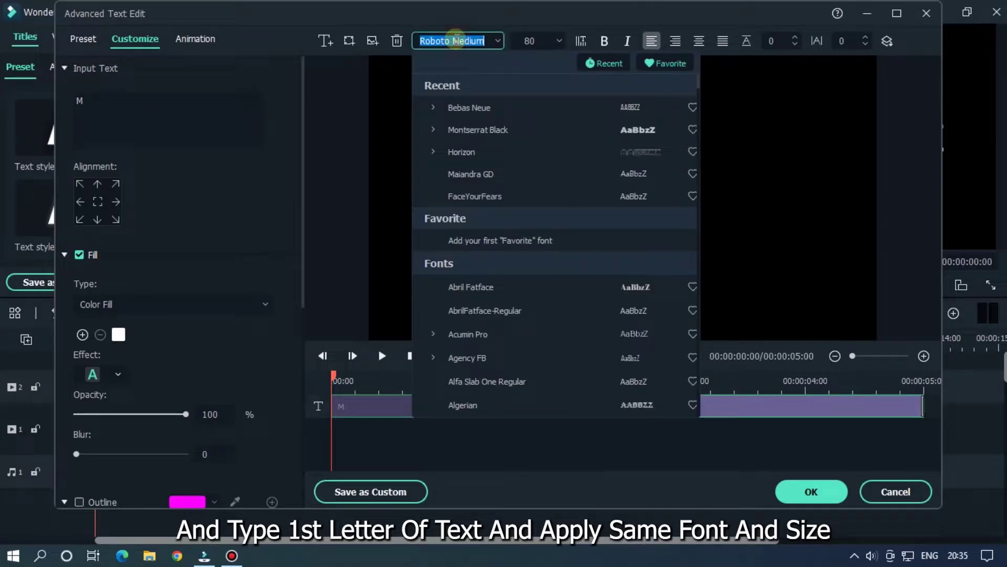
type("b")
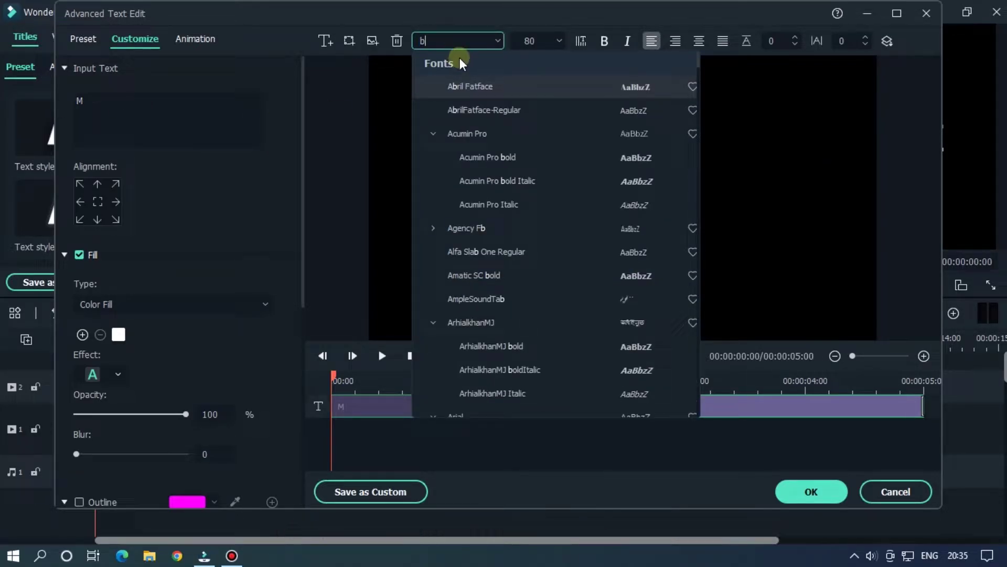
type("e")
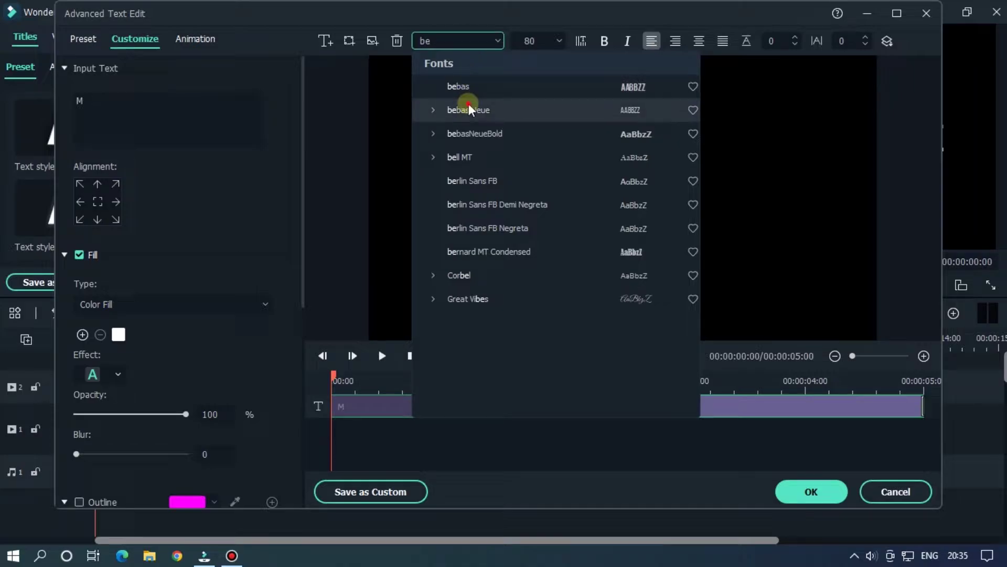
left_click(465, 108)
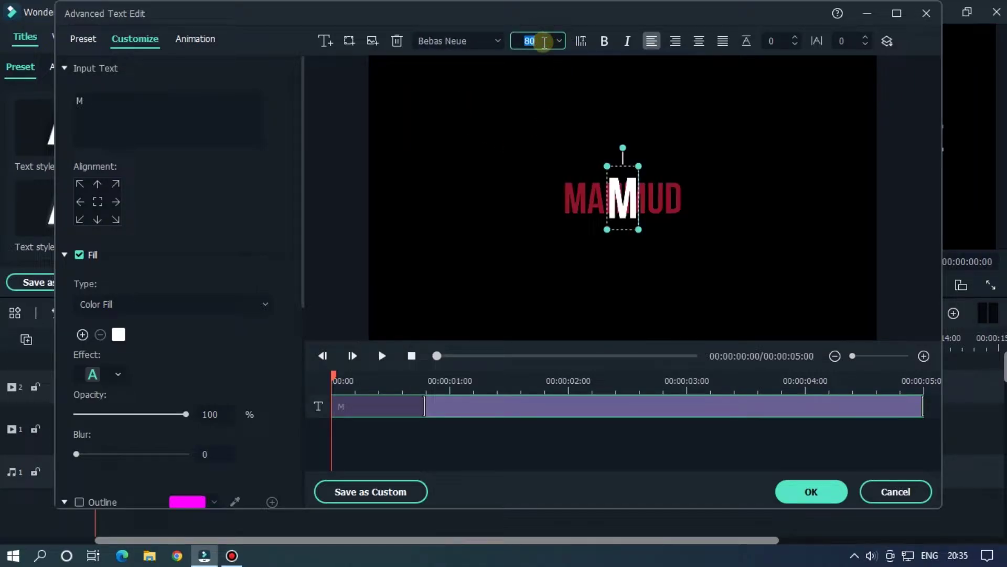
type("60")
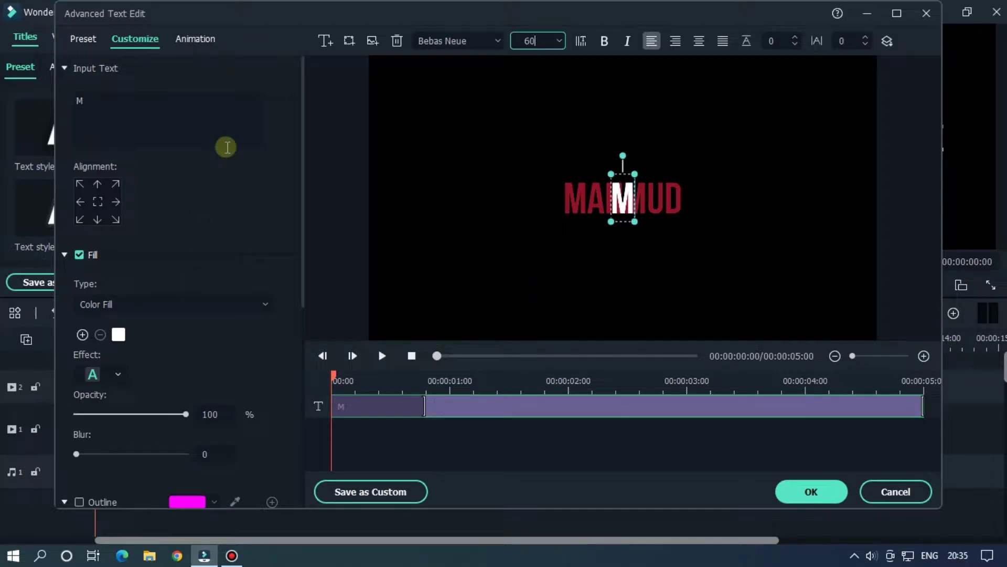
left_click(196, 51)
scroll(150, 263, "down", 5)
scroll(174, 275, "down", 5)
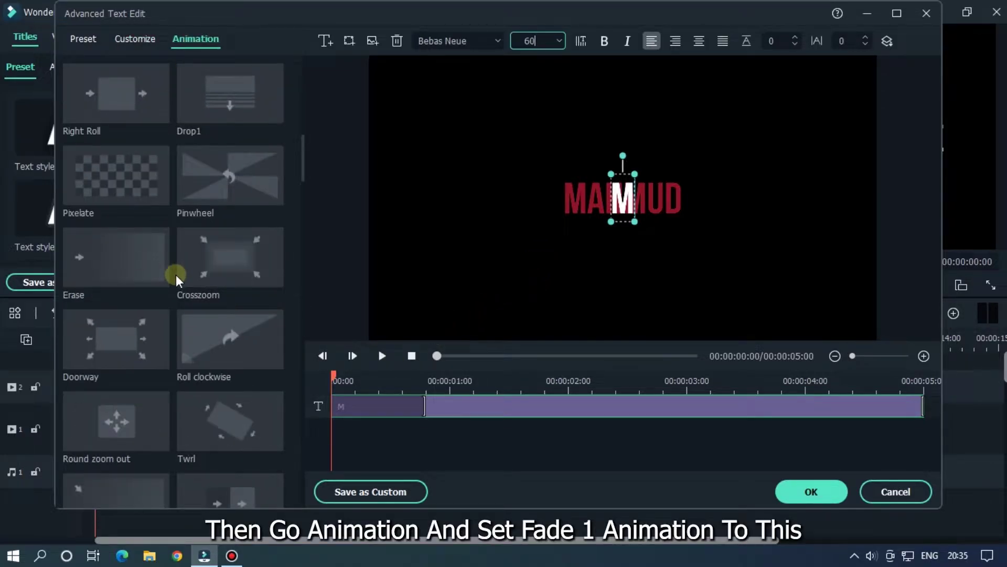
scroll(177, 279, "down", 5)
scroll(177, 280, "down", 3)
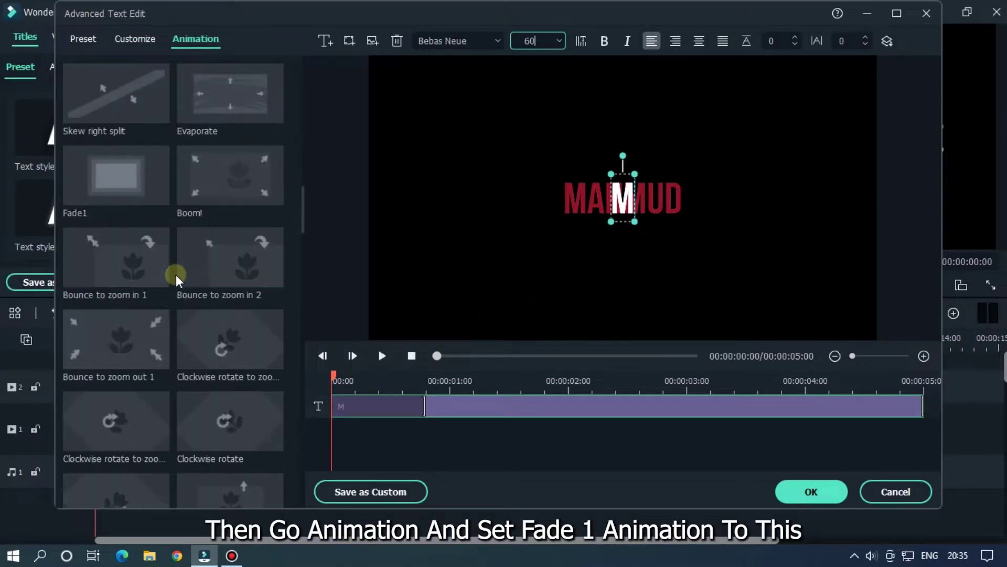
left_click(121, 192)
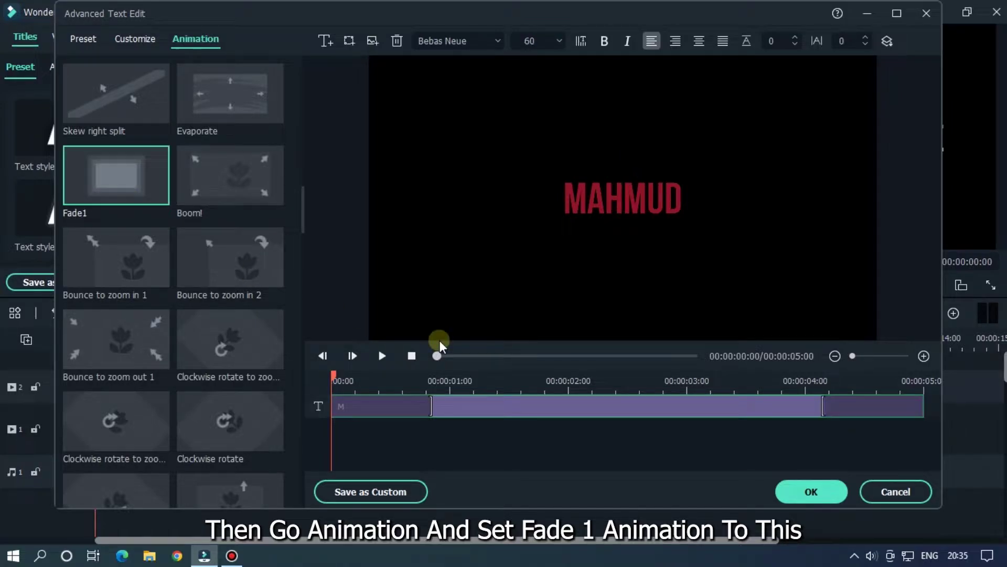
left_click(433, 409)
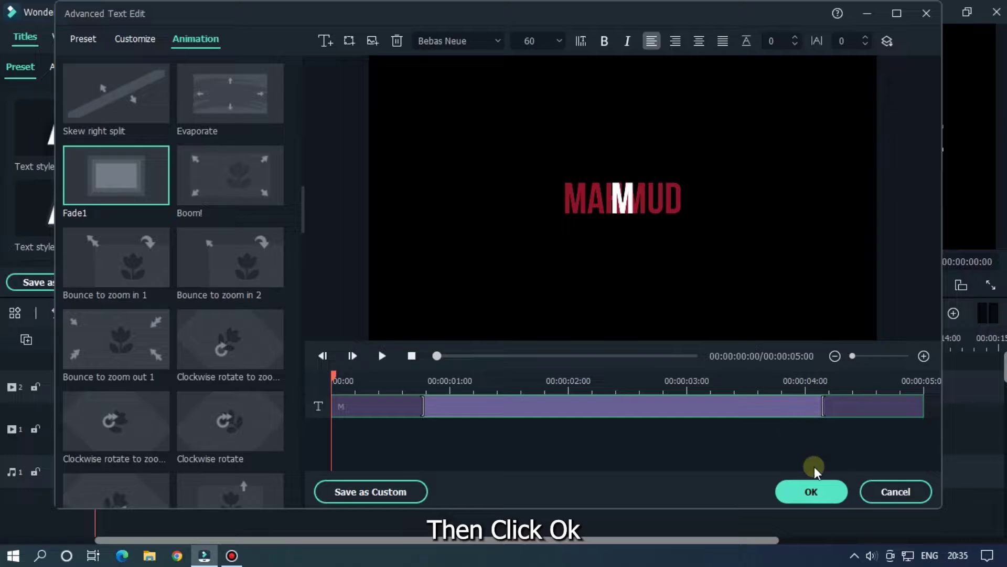
Close the editor, zoom the preview to 75%, and nudge the white M left onto MAHMUD's first M.
left_click(812, 492)
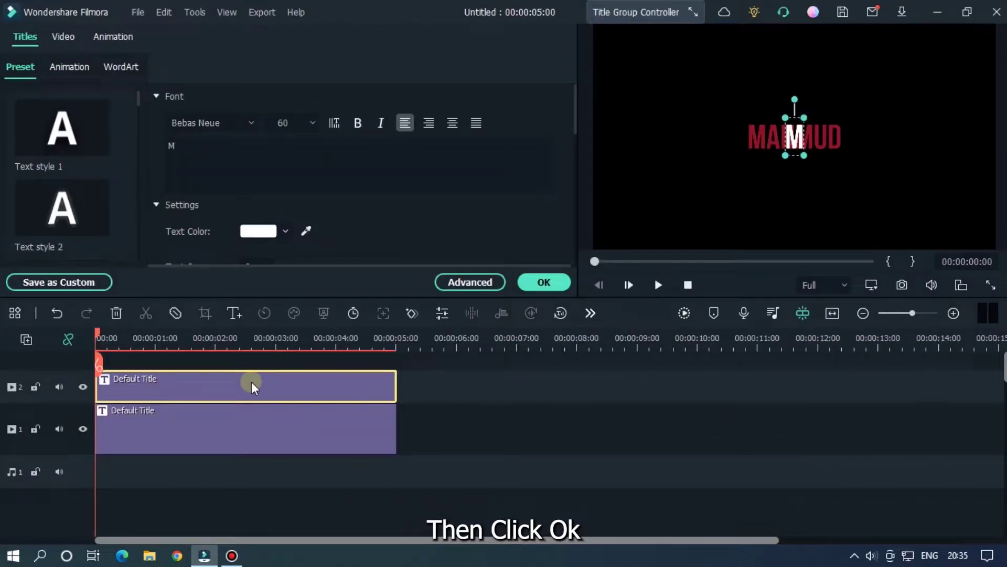
left_click(871, 285)
mouse_move(880, 371)
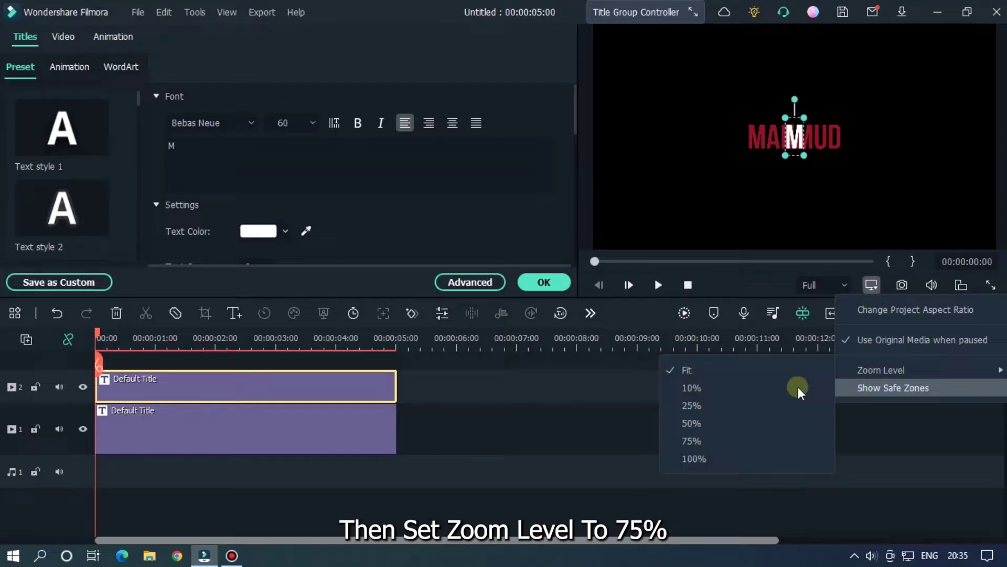
left_click(708, 441)
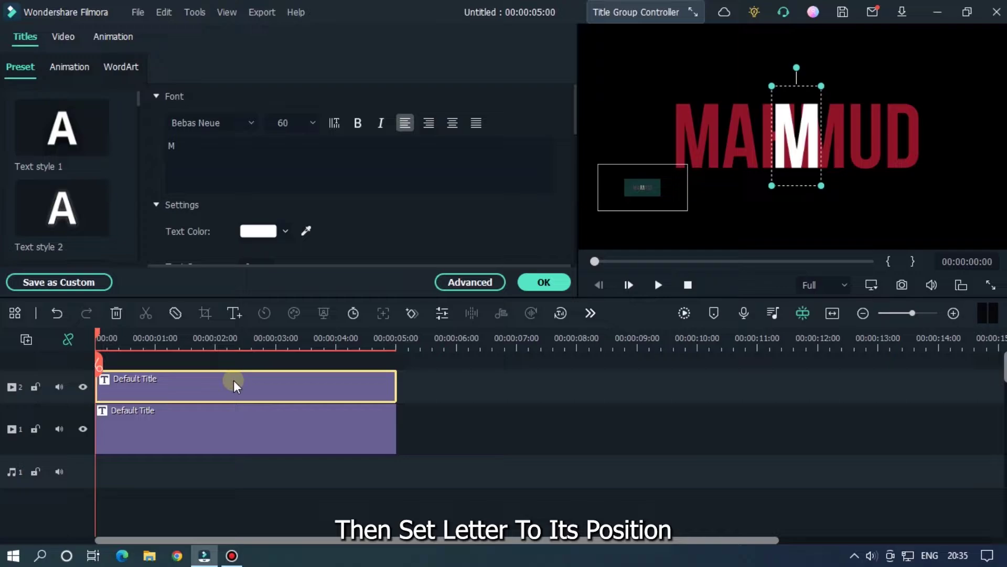
key("Left")
key("Left")
key("Left")
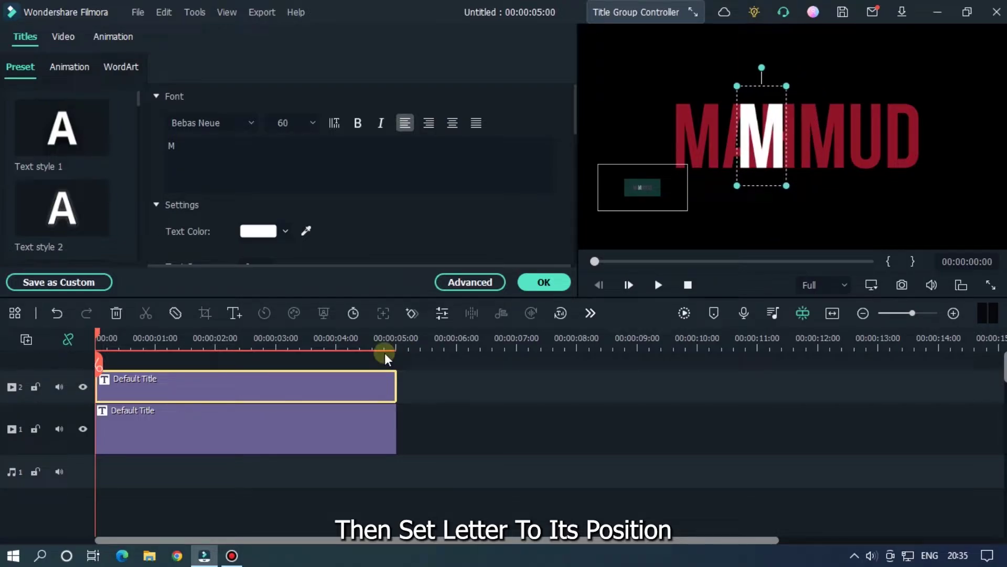
key("Left")
key("Left")
key("Left")
key("Left")
key("Left")
key("Left")
key("Left")
key("Left")
key("Left")
key("Left")
key("Left")
key("Left")
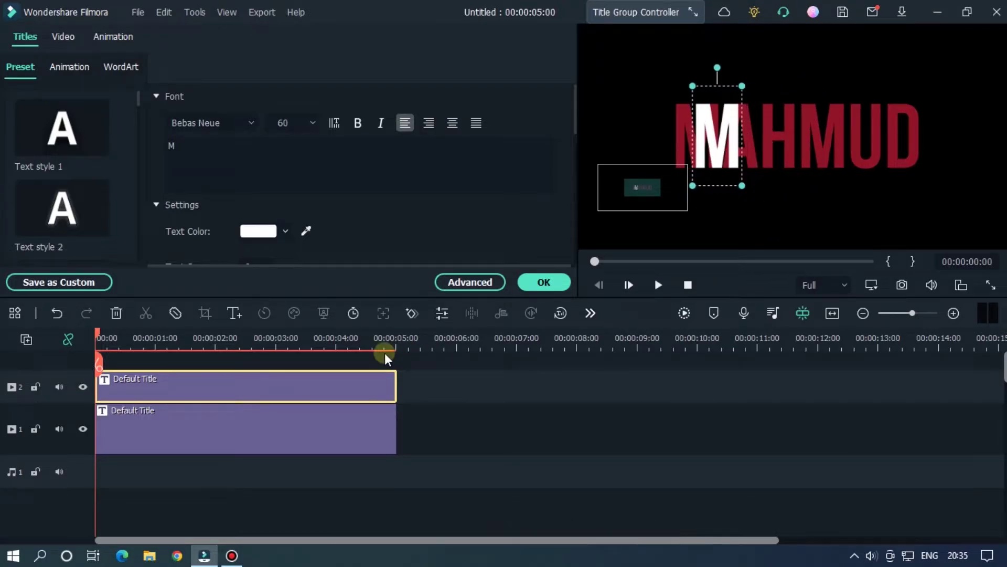
key("Left")
key("Left")
key("Left")
key("Left")
key("Left")
key("Left")
key("Left")
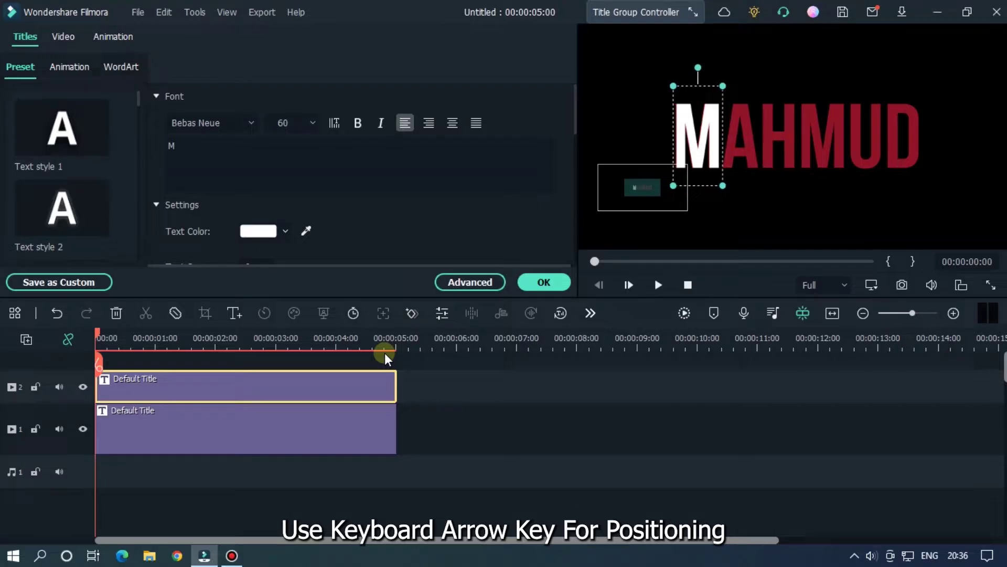
key("Left")
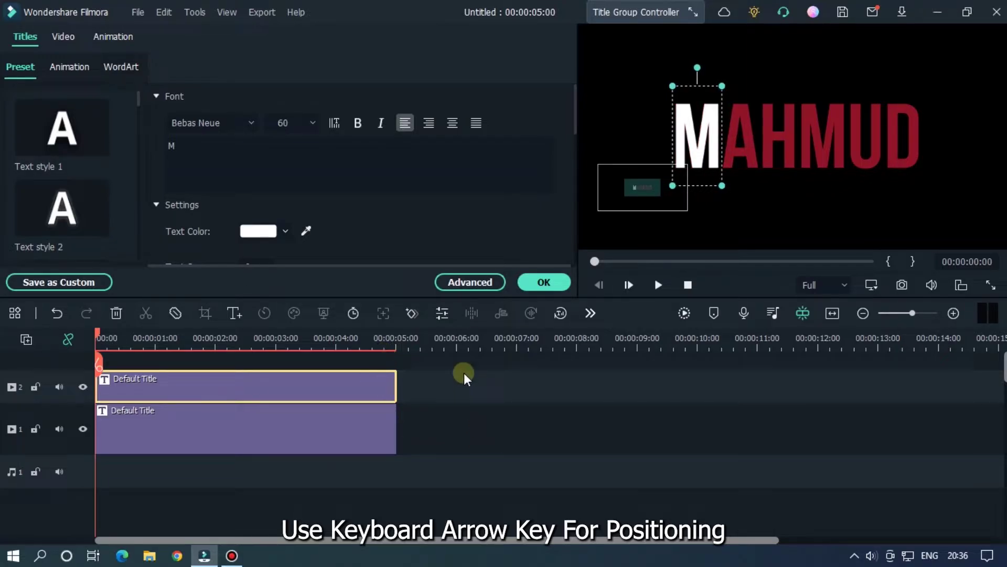
Copy the M title, paste it on a new track 3, and change the letter to A.
left_click(539, 281)
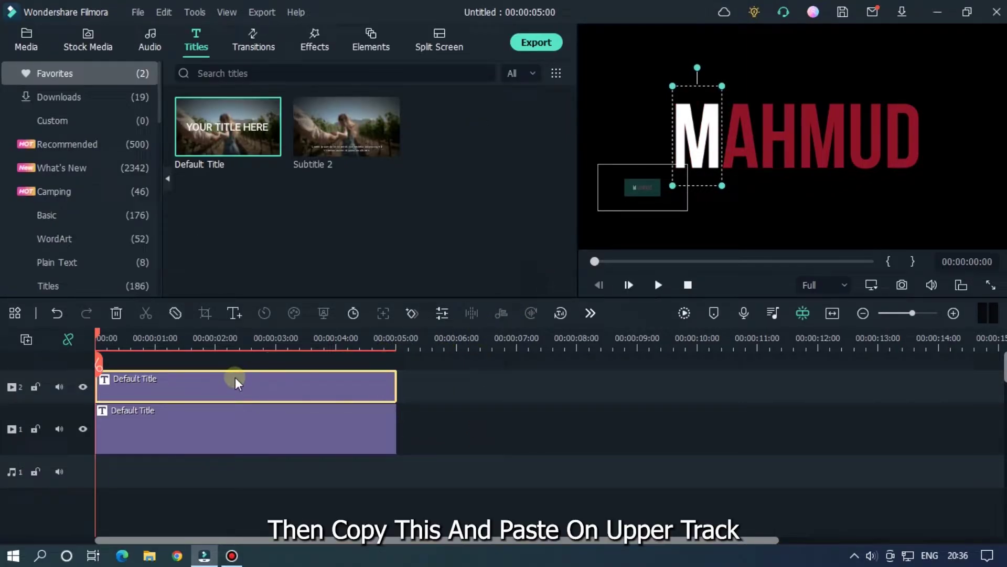
right_click(135, 381)
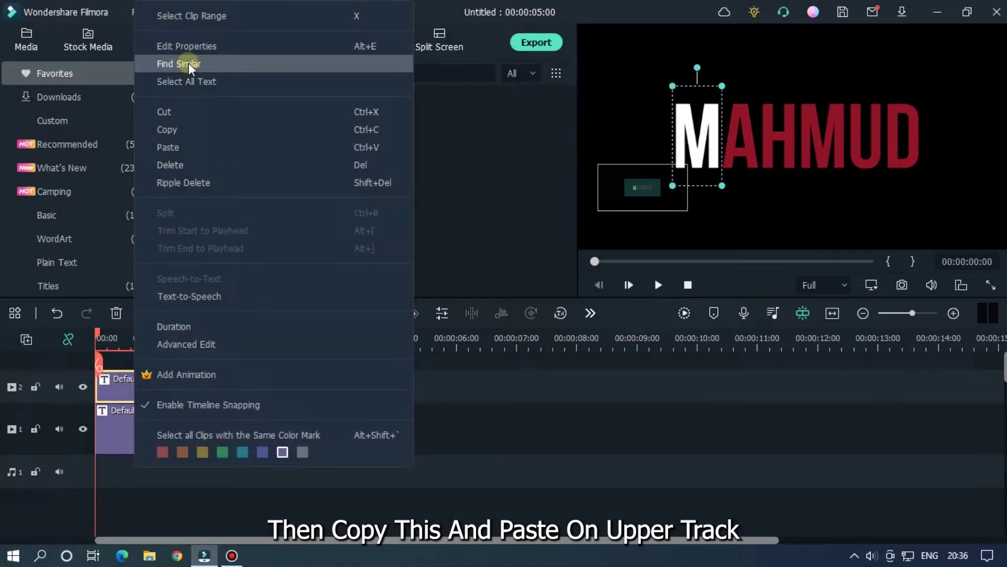
left_click(177, 129)
left_click(34, 345)
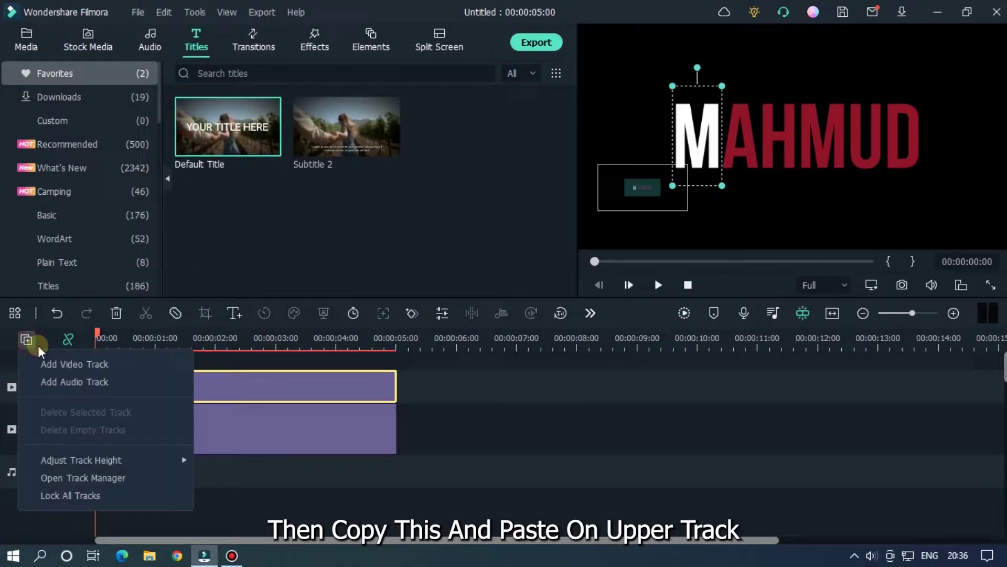
left_click(49, 362)
key("ctrl+v")
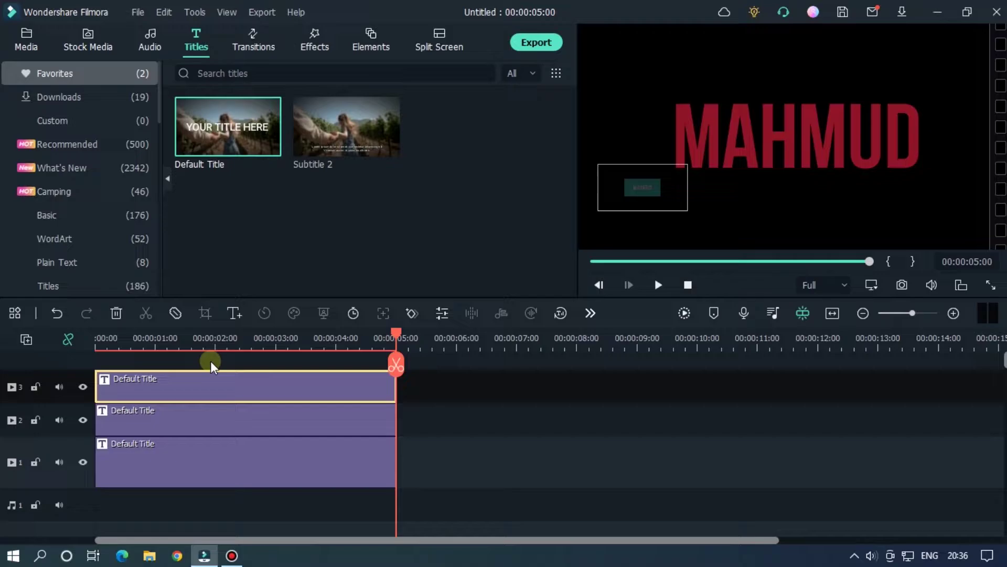
left_click(215, 344)
double_click(246, 383)
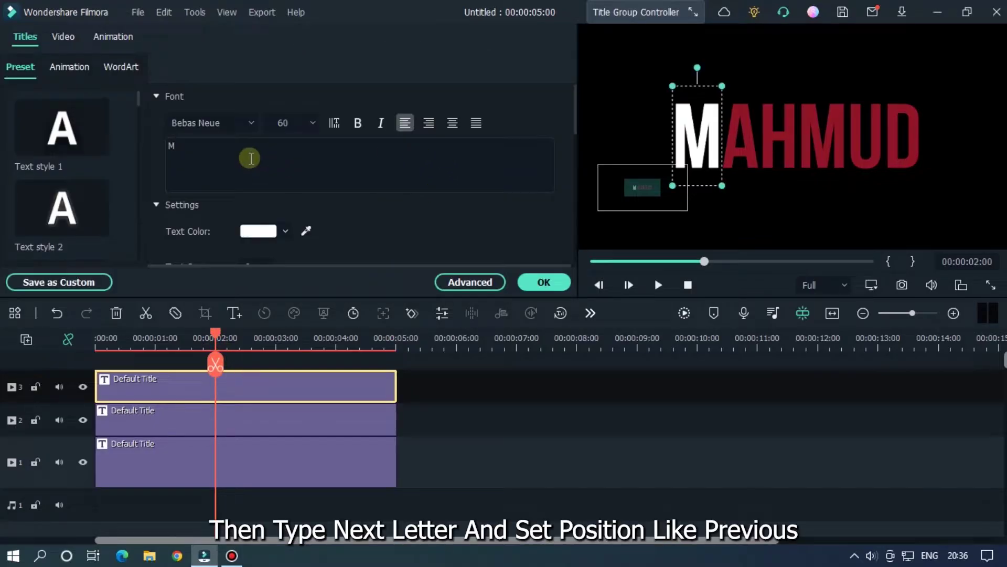
left_click(249, 158)
key("ctrl+a")
type("A")
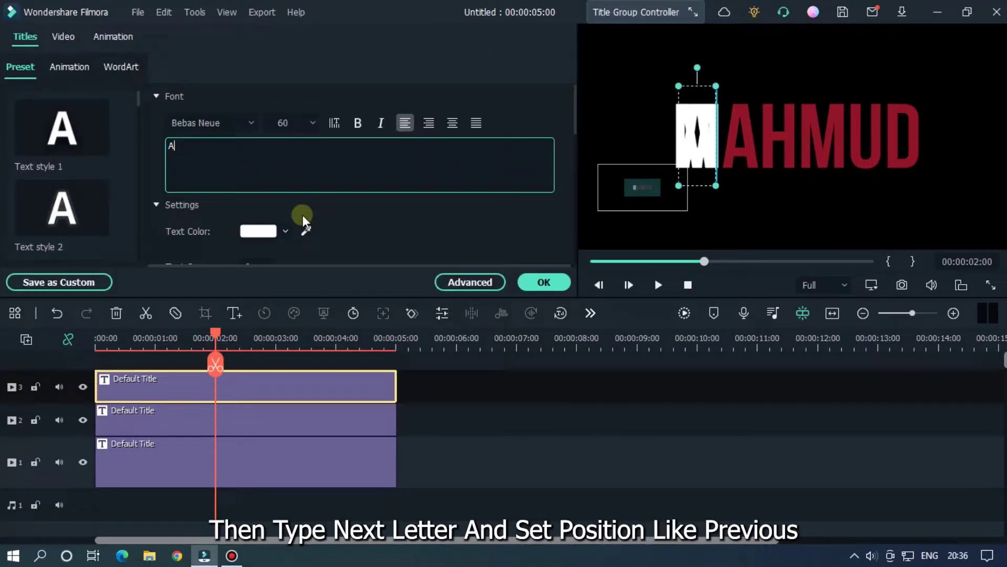
left_click(262, 379)
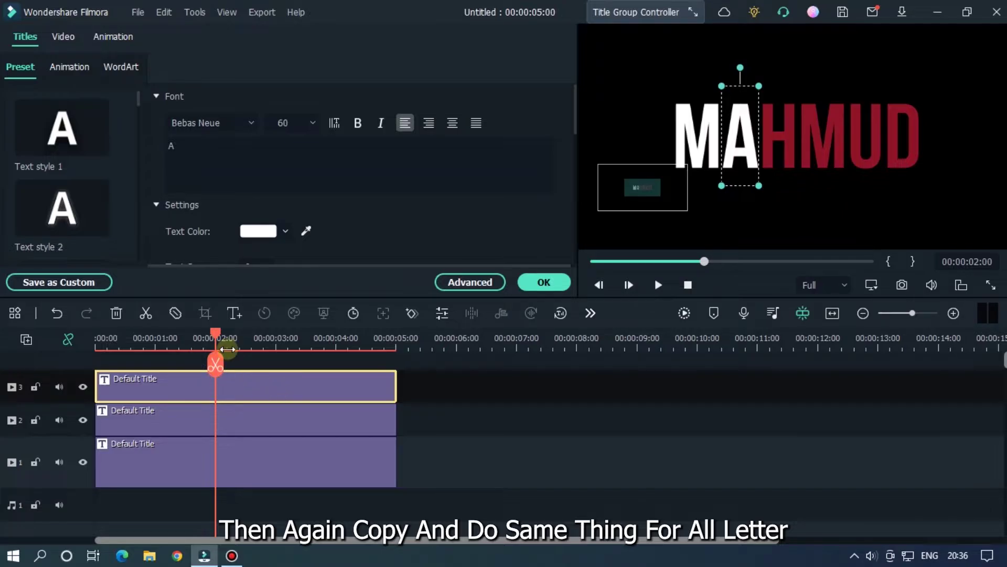
Paste the letter title onto a new fourth track and change it to H.
left_click_drag(222, 341, 95, 340)
left_click(26, 339)
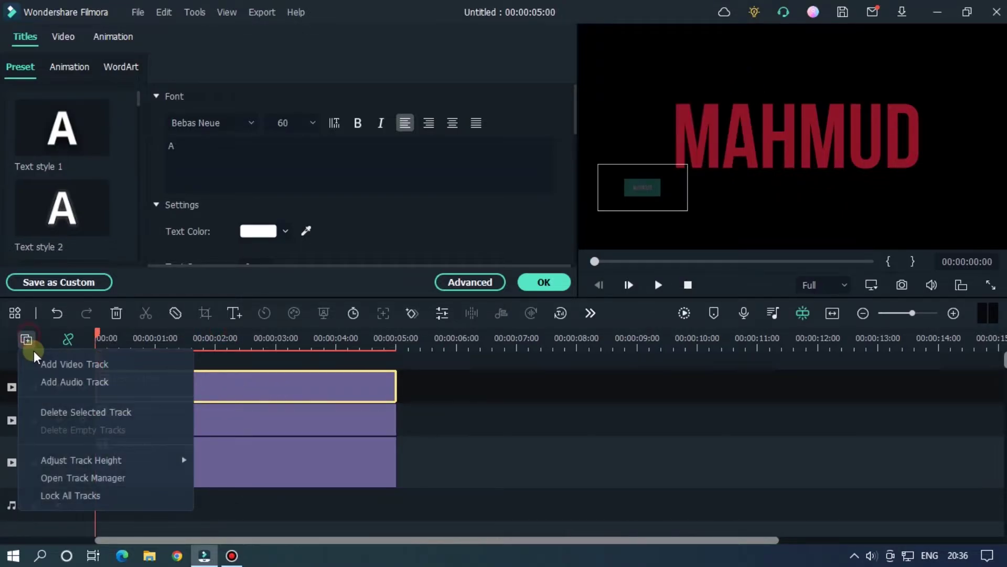
left_click(39, 364)
key("ctrl+v")
left_click(224, 340)
double_click(247, 153)
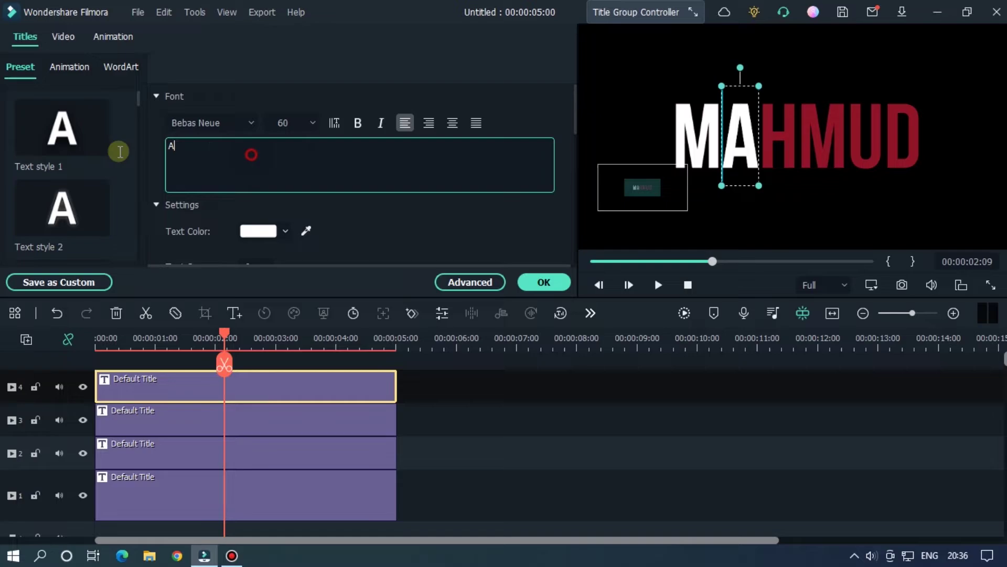
type("H")
left_click(259, 383)
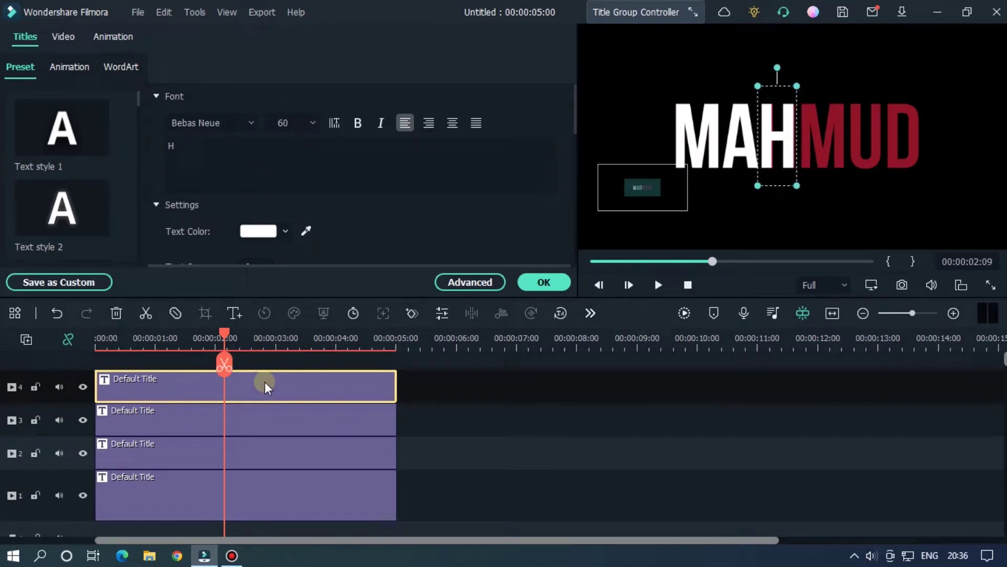
Paste the letter title onto a new fifth track and make it M.
left_click(26, 339)
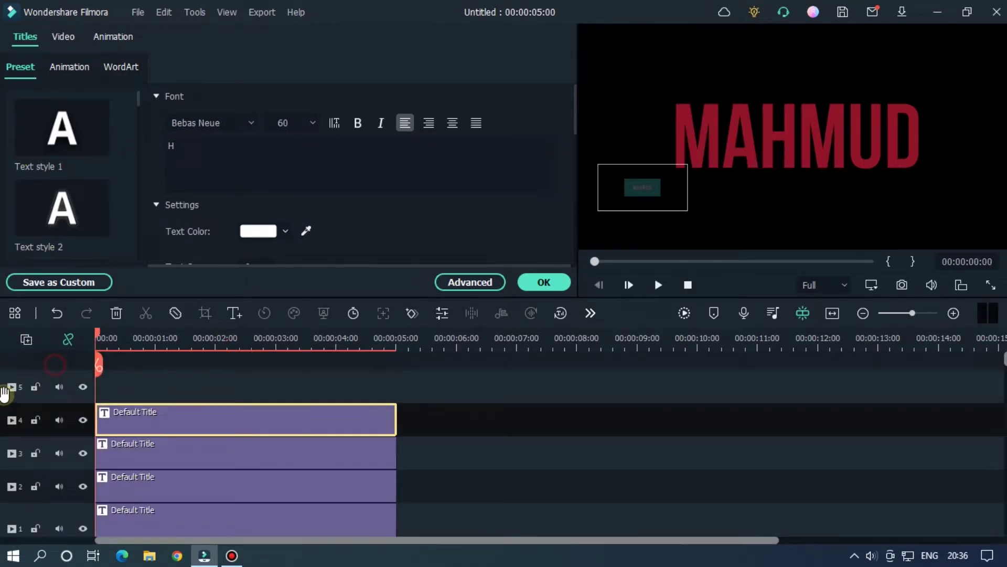
left_click(39, 364)
key("ctrl+v")
left_click(214, 340)
double_click(236, 146)
type("M")
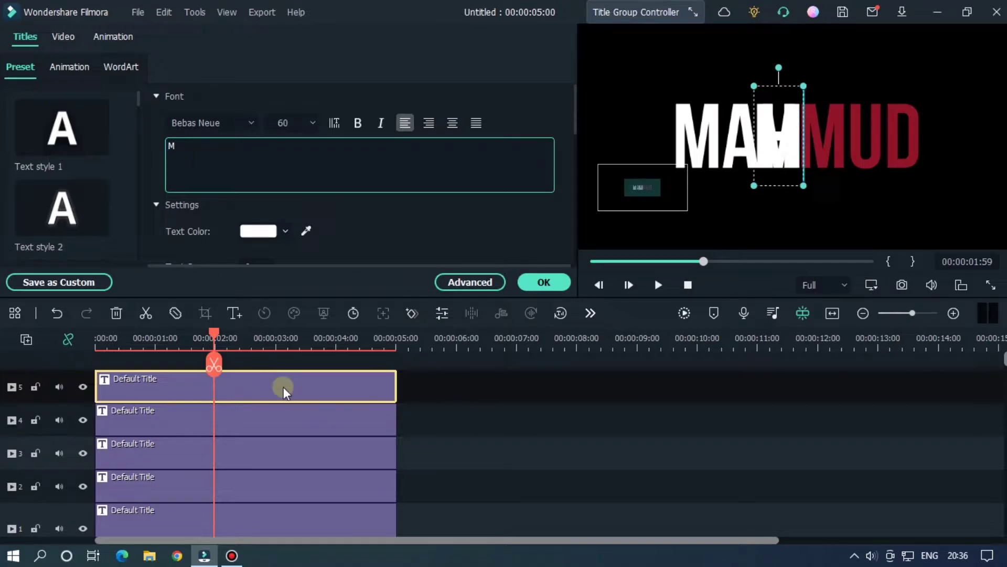
left_click(284, 390)
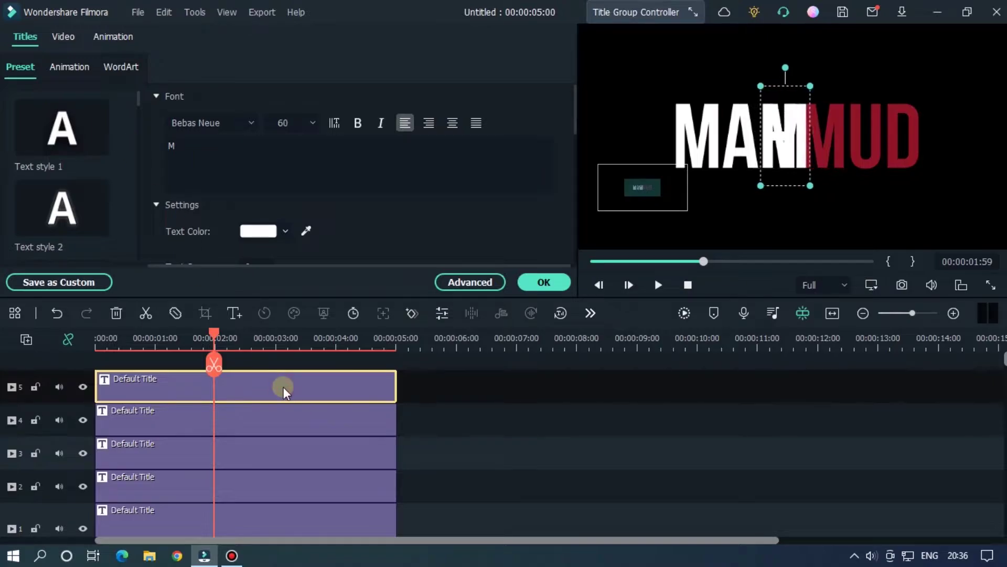
Paste the letter title onto a new sixth track and change it to U.
left_click(100, 362)
left_click(26, 338)
key("ctrl+v")
left_click(252, 362)
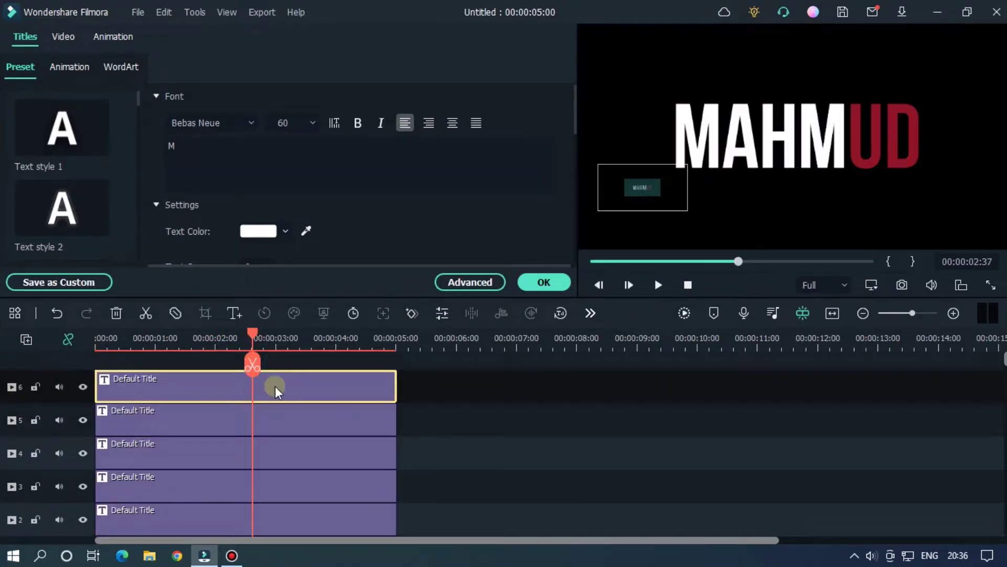
double_click(188, 147)
type("U")
left_click(309, 391)
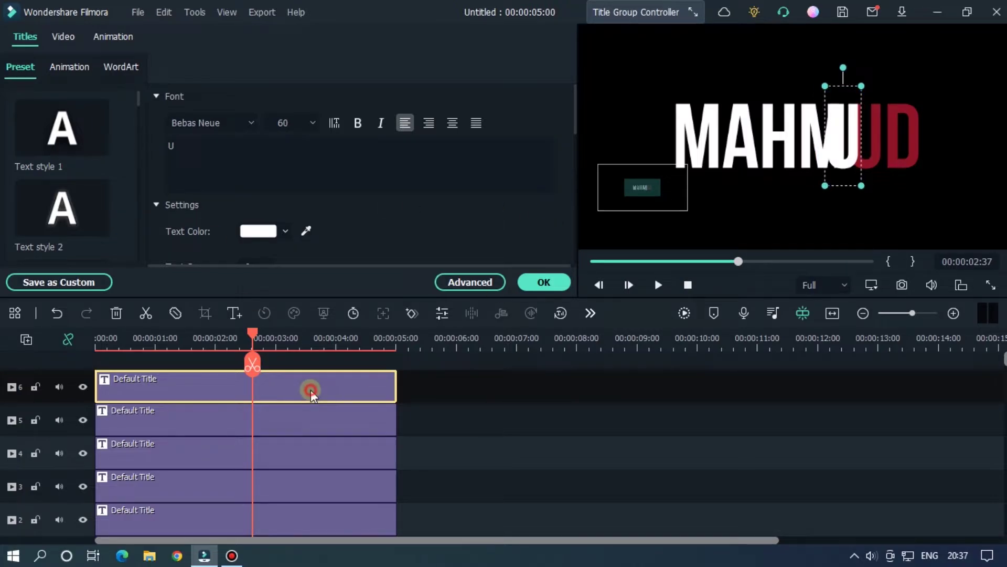
Paste the letter title onto a new seventh track and change it to D.
left_click(99, 361)
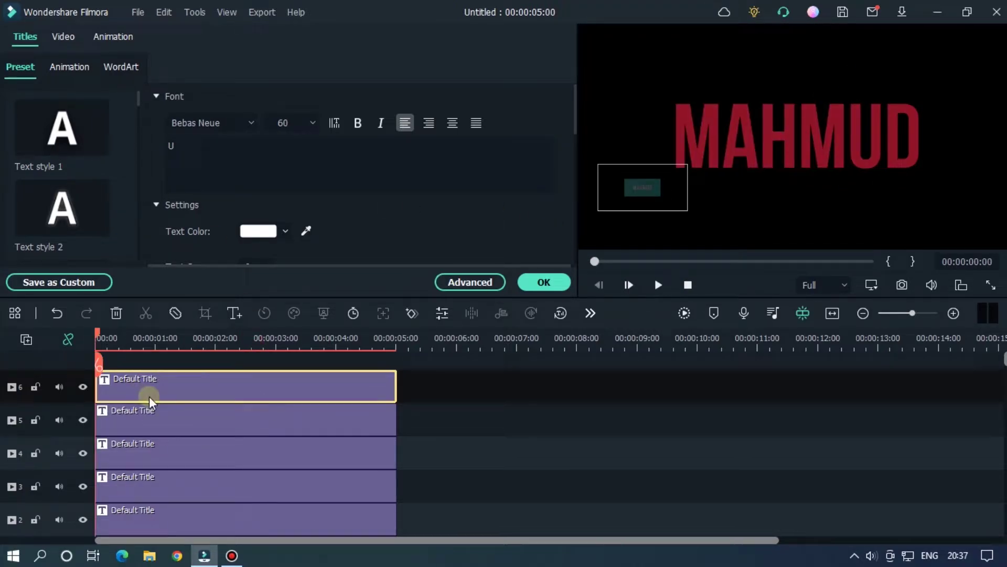
left_click(26, 339)
key("ctrl+v")
left_click(230, 340)
left_click(241, 192)
key("BackSpace")
type("D")
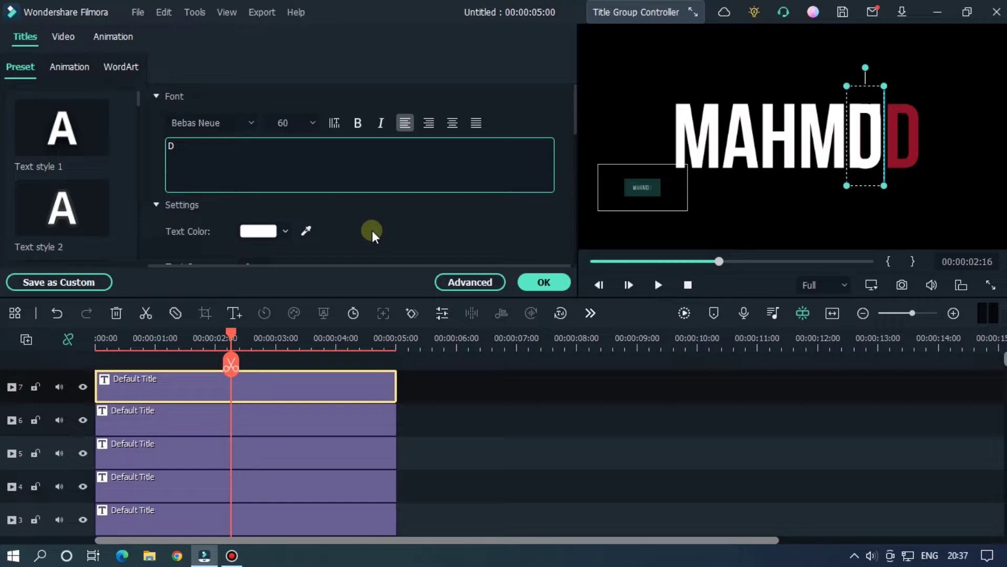
left_click(269, 371)
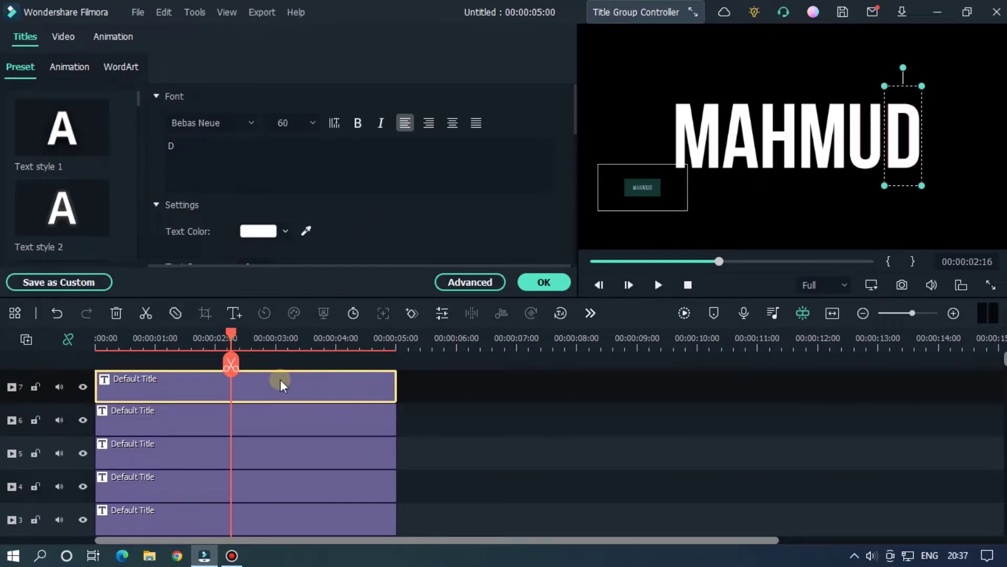
Set the preview zoom level to Fit and play the stacked letter titles from the beginning.
left_click(870, 286)
mouse_move(881, 370)
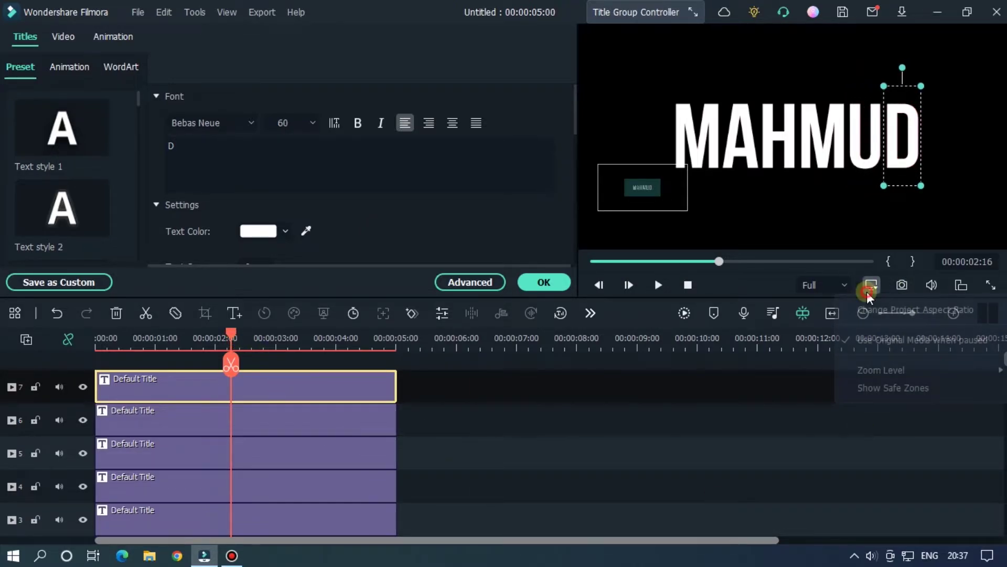
left_click(714, 370)
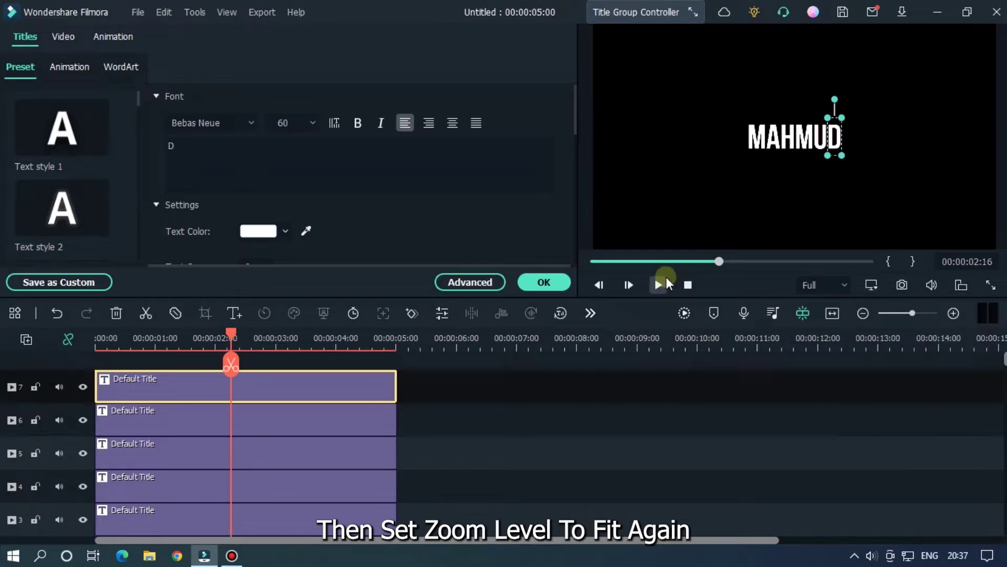
left_click_drag(648, 262, 592, 261)
key("space")
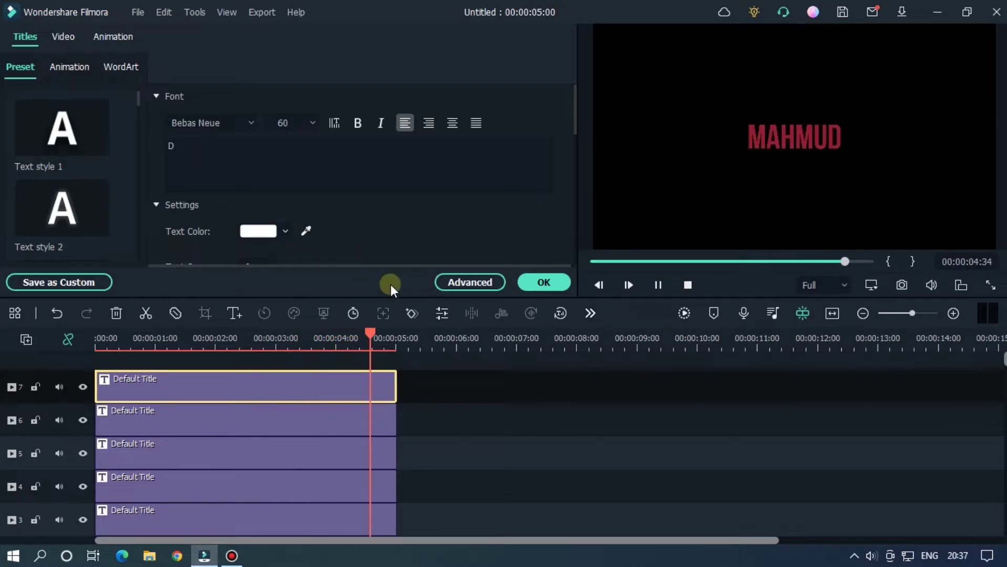
scroll(339, 434, "down", 2)
scroll(337, 428, "down", 3)
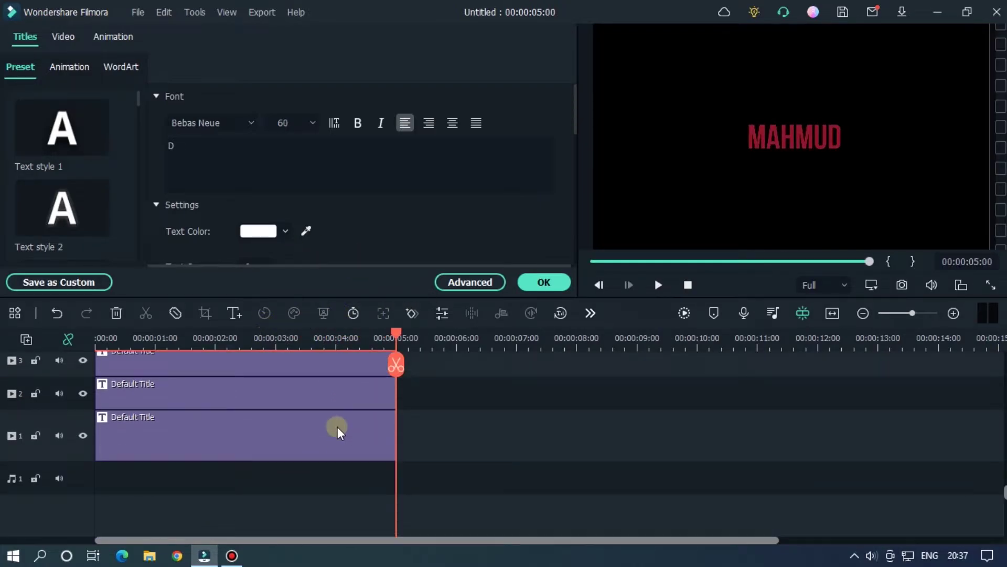
Zoom into the timeline and step the playhead frame by frame to 00:00:01:00.
left_click_drag(399, 334, 2, 337)
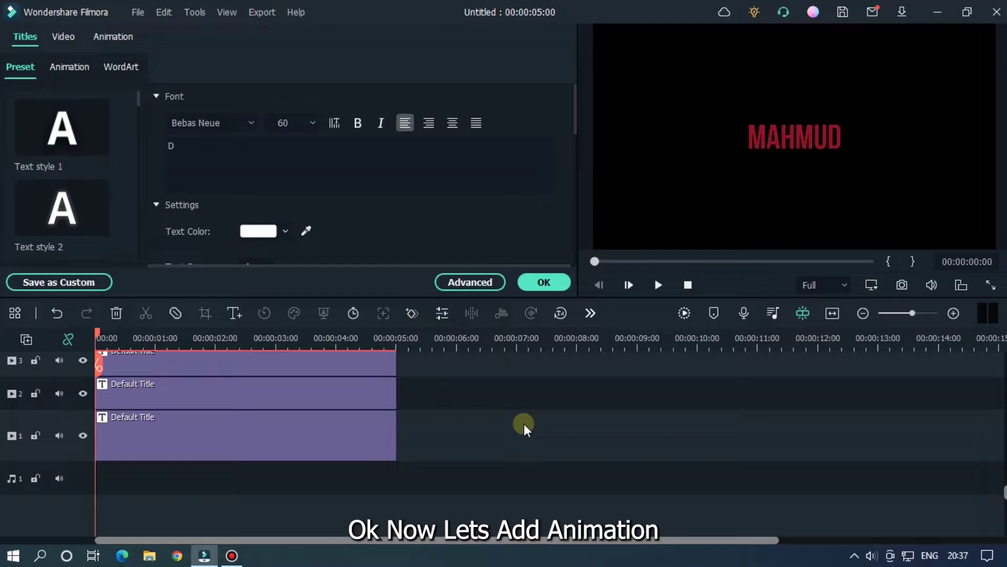
scroll(528, 429, "up", 5)
left_click_drag(170, 349, 257, 349)
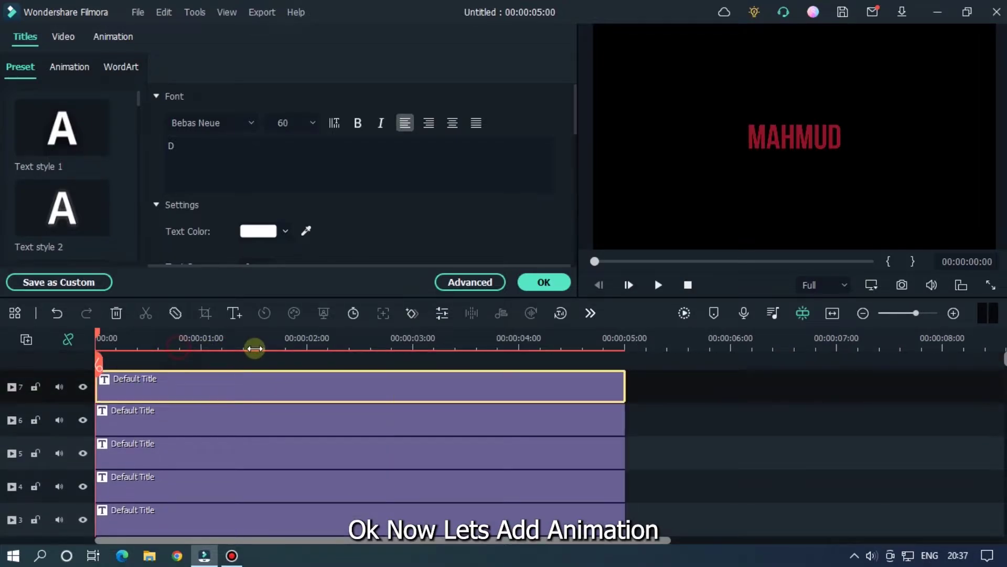
left_click(226, 338)
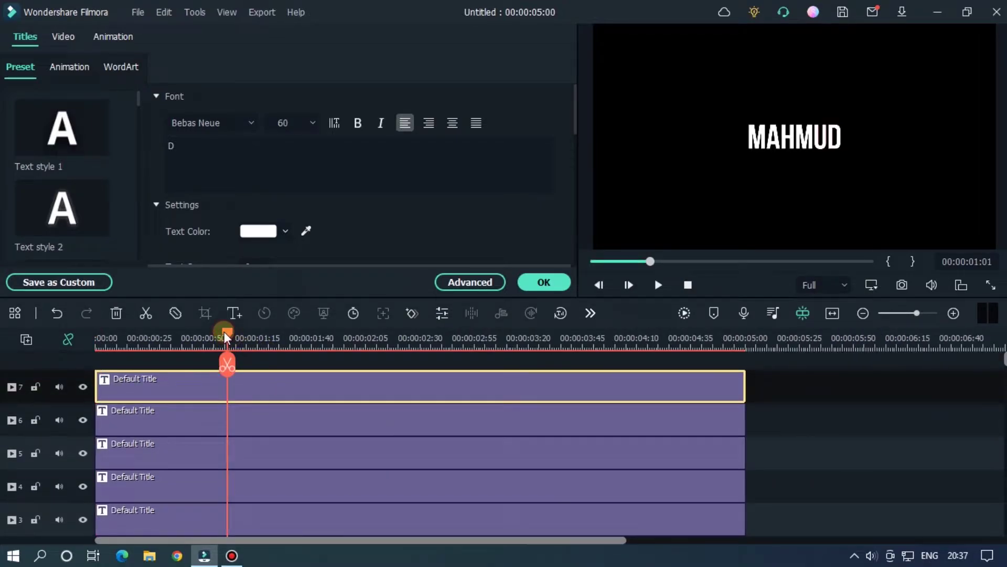
key("Left")
key("Left")
key("Left")
key("Right")
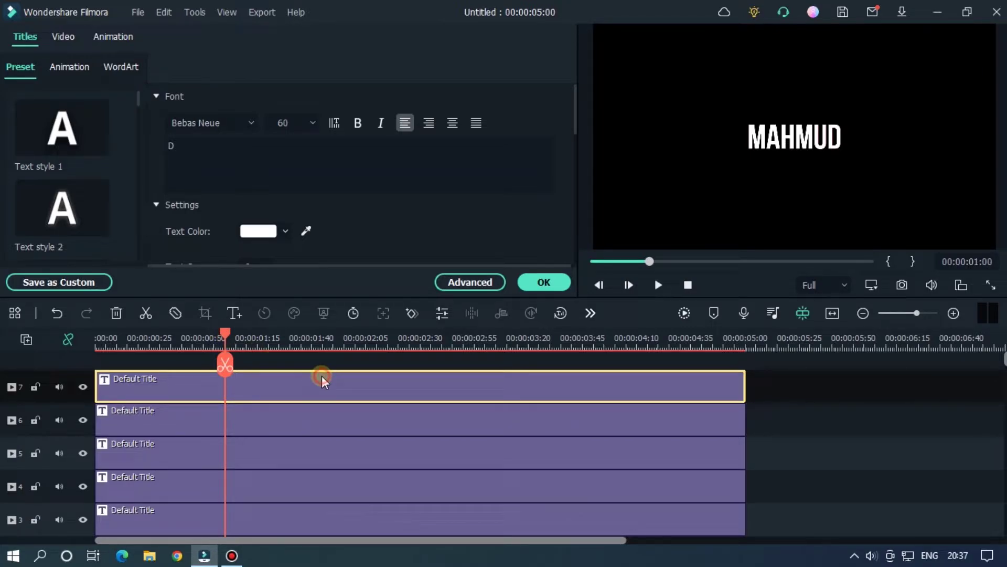
Open Animation > Customize and add one-second keyframes to the letter clips on tracks 7, 6 and 5.
left_click(121, 37)
left_click(83, 67)
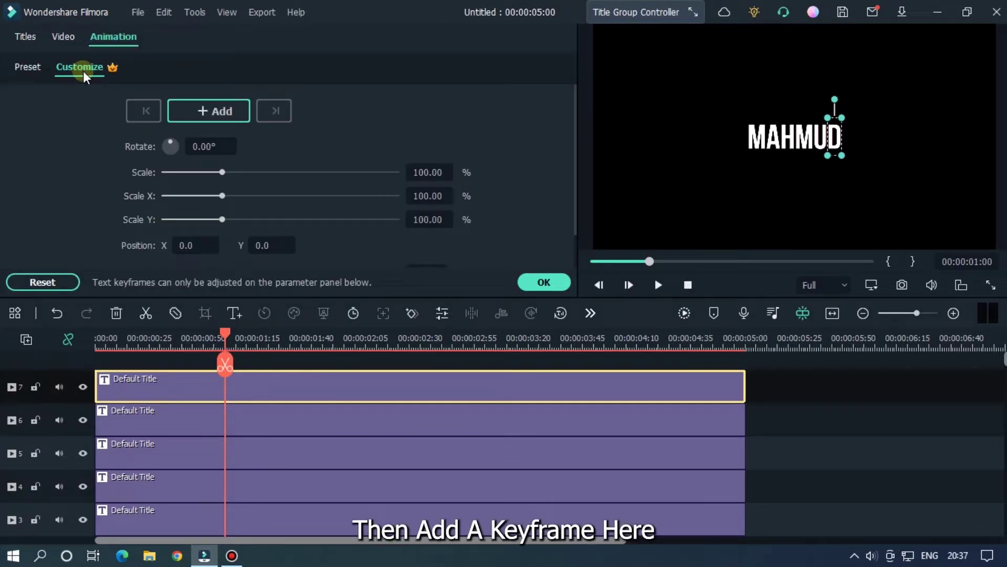
left_click(190, 118)
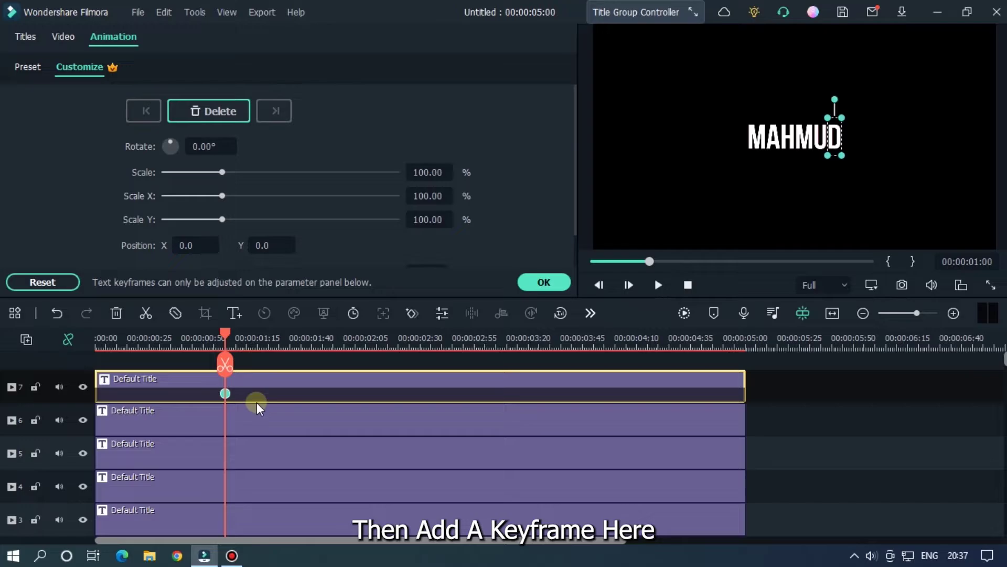
left_click(257, 415)
left_click(202, 111)
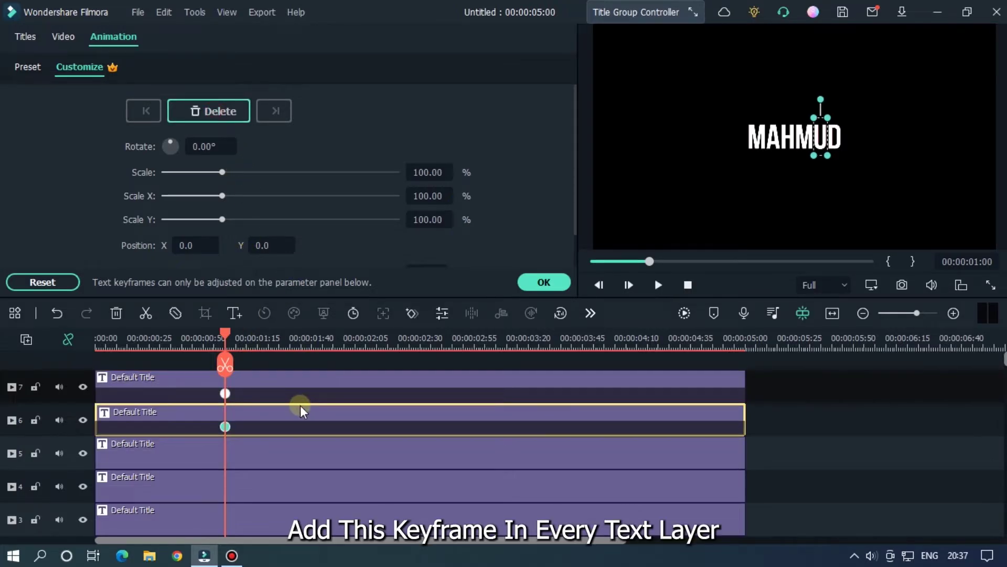
scroll(299, 407, "down", 1)
left_click(244, 427)
left_click(200, 117)
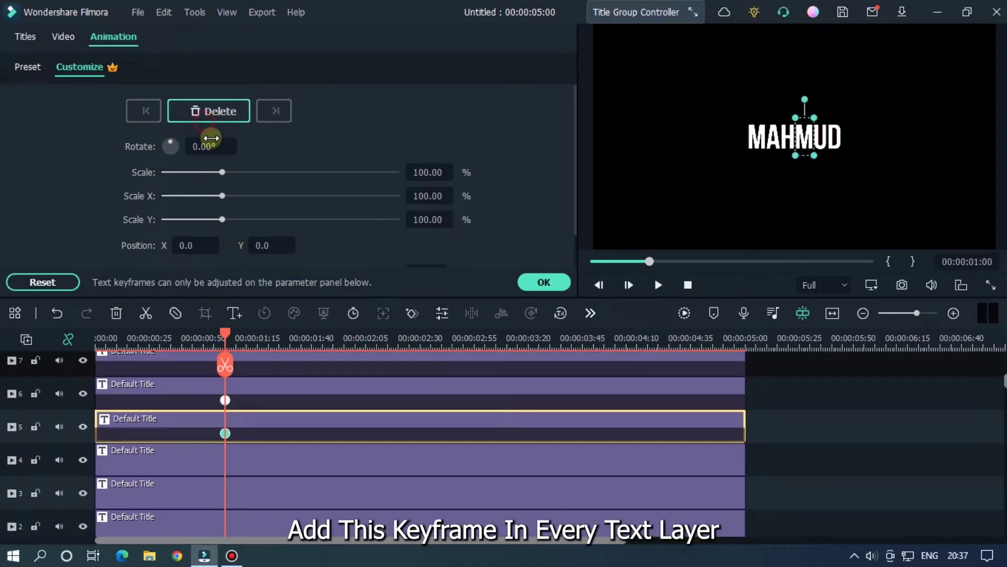
Add one-second keyframes to the letter clips on tracks 4, 3 and 2.
left_click(260, 464)
left_click(208, 111)
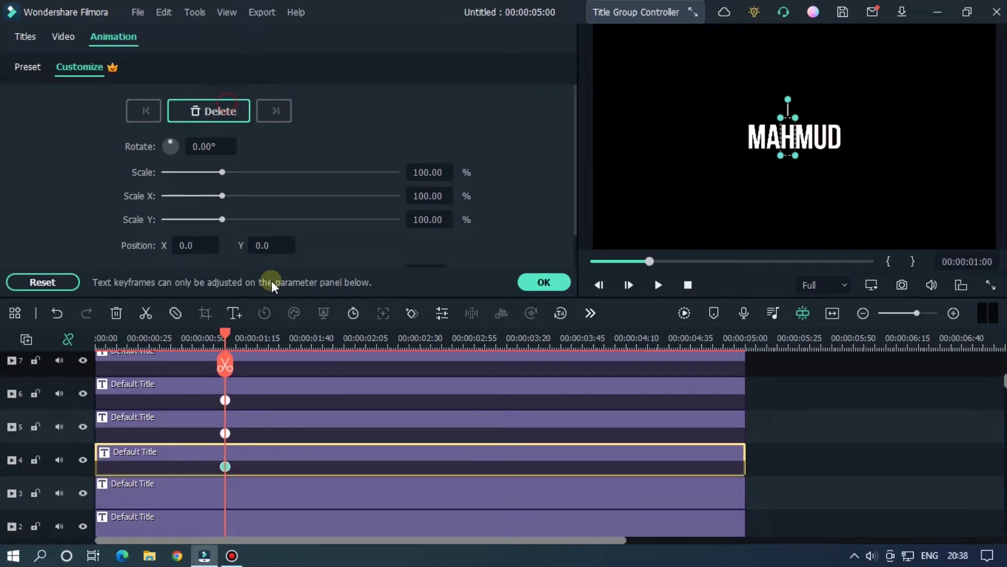
scroll(366, 436, "down", 1)
left_click(278, 439)
left_click(217, 111)
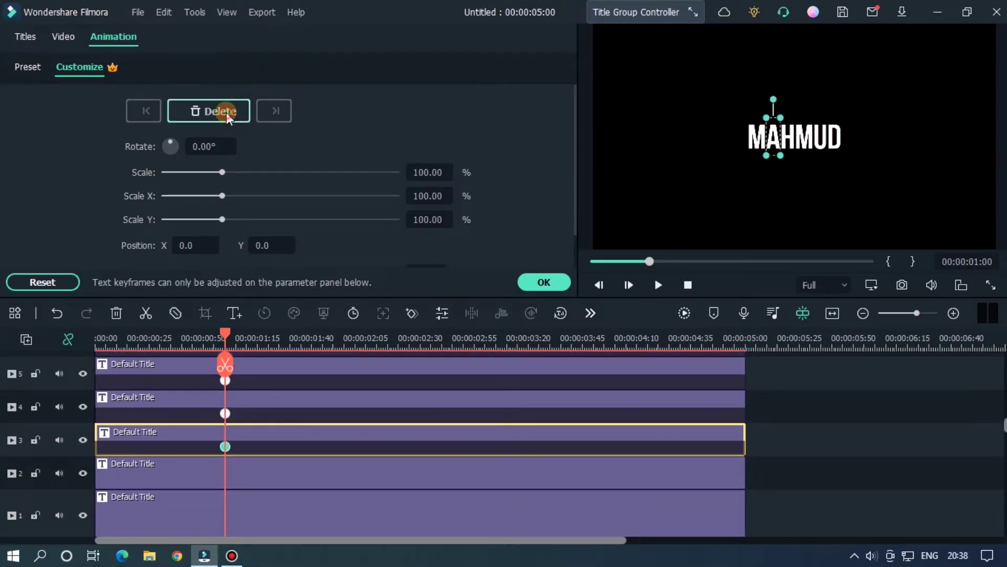
scroll(366, 508, "down", 1)
left_click(266, 448)
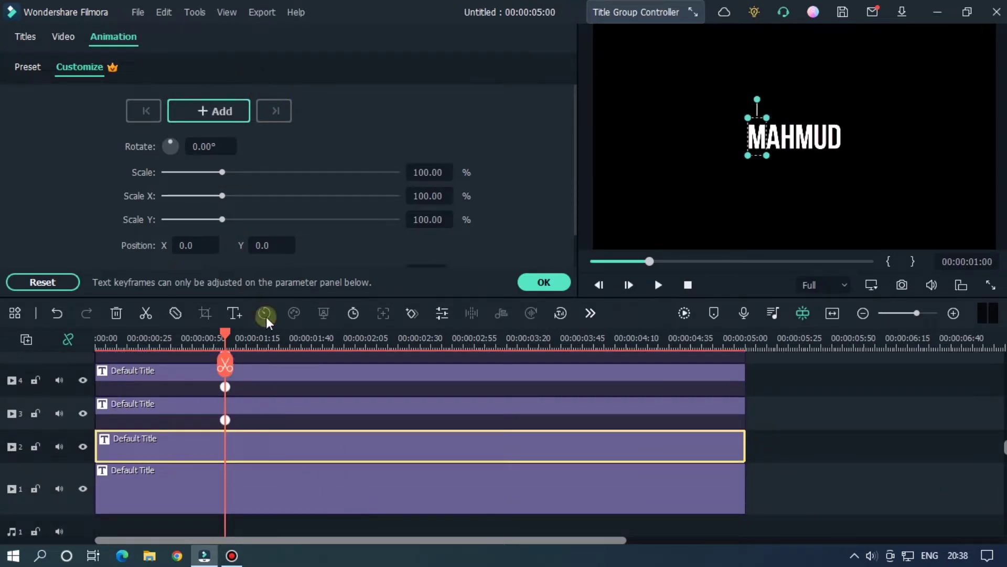
left_click(209, 105)
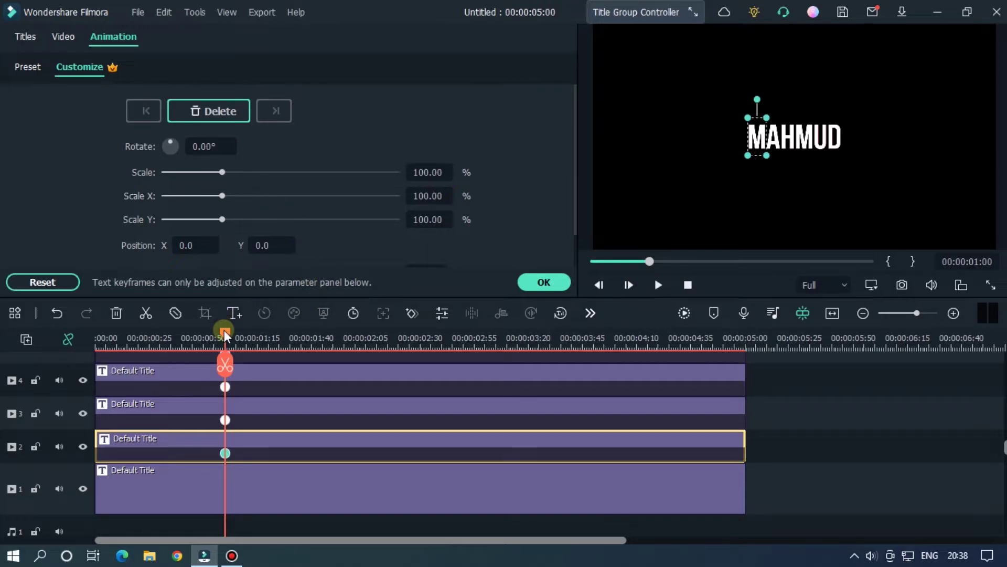
Select the red MAHMUD title on track 1 and set its Text Space to 15.
left_click(275, 505)
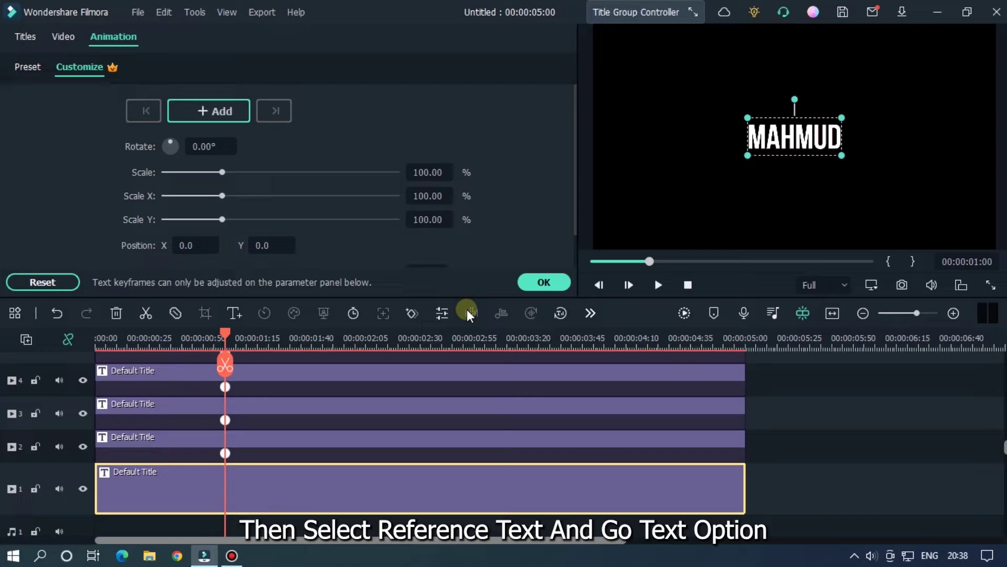
left_click(25, 36)
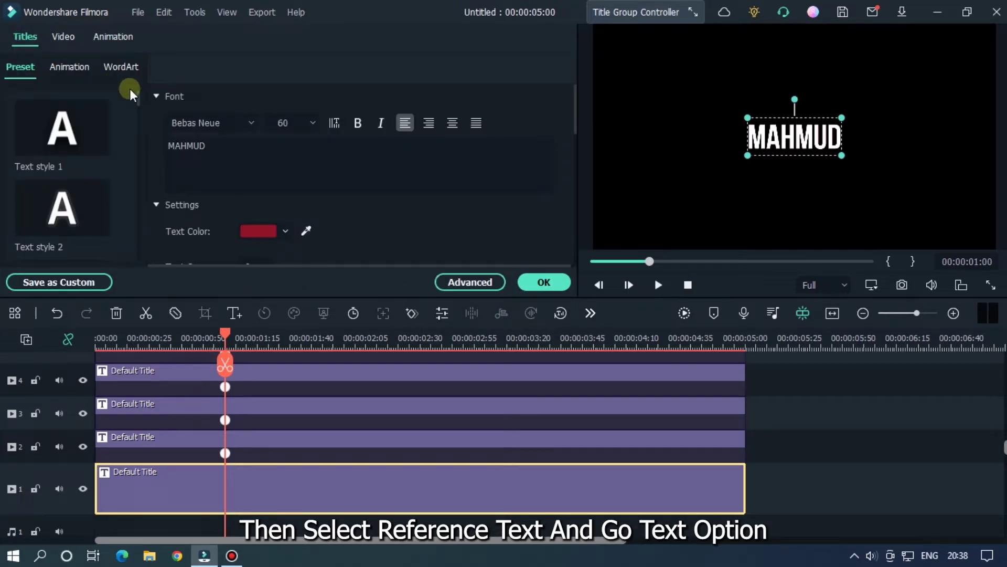
scroll(378, 173, "down", 3)
scroll(367, 172, "up", 3)
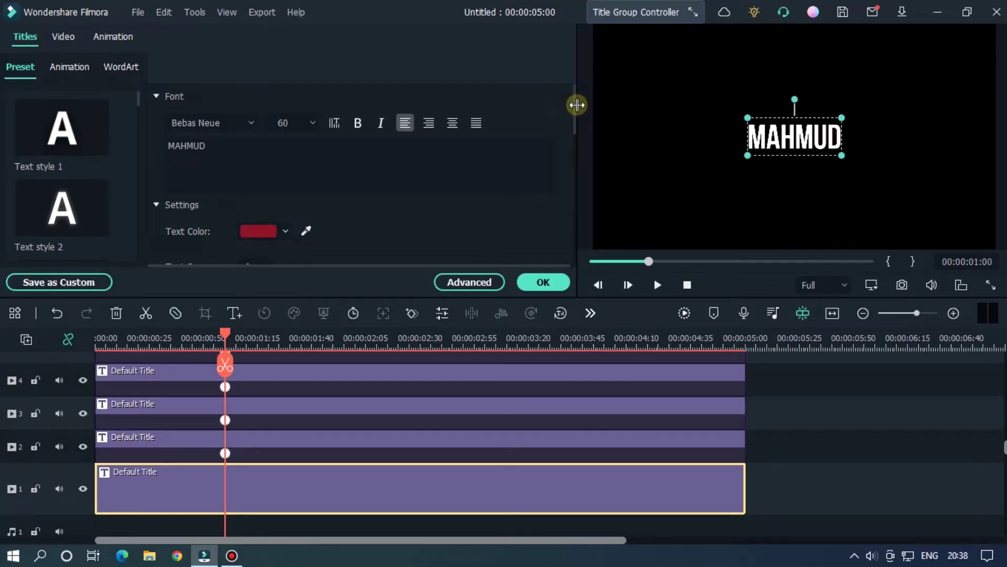
left_click_drag(576, 103, 575, 125)
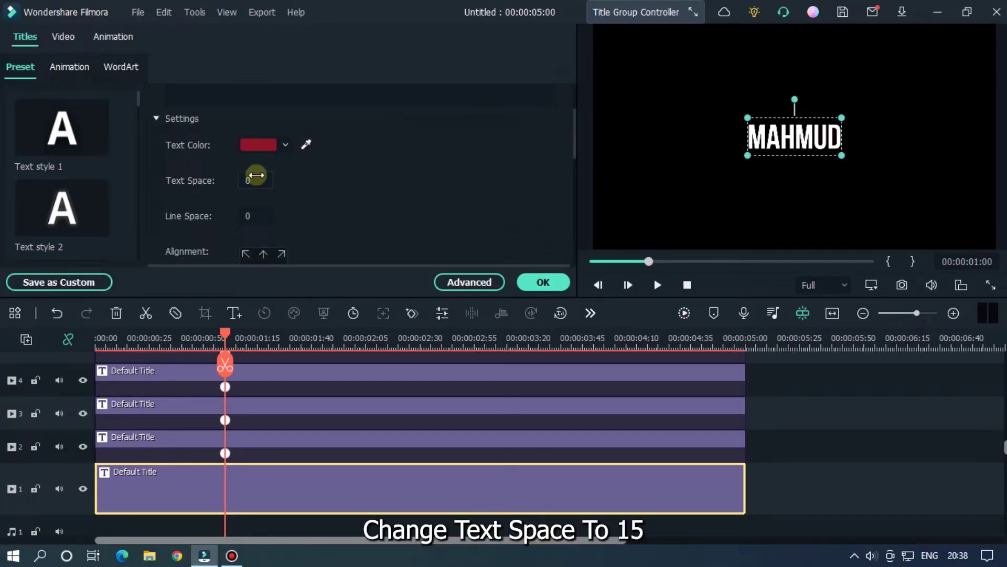
type("5")
key("Return")
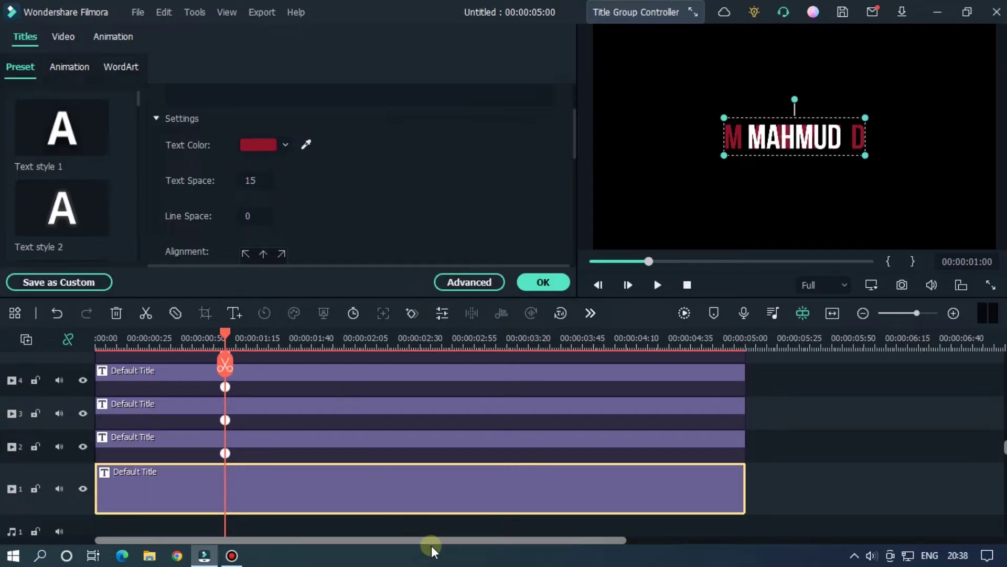
scroll(618, 477, "up", 1)
scroll(614, 456, "up", 1)
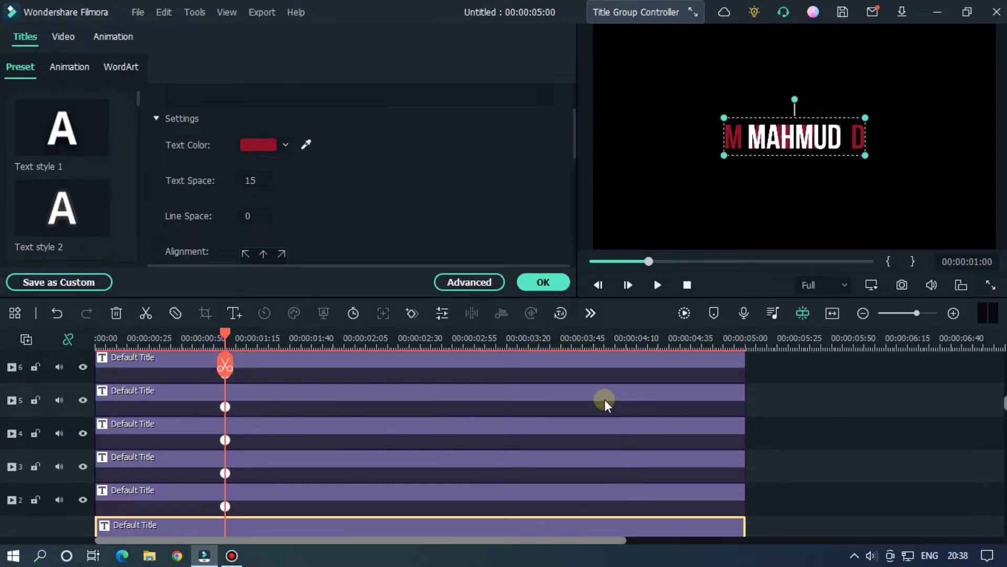
Move the playhead to four seconds, show the keyframe controls, and zoom the preview to 75%.
left_click(611, 337)
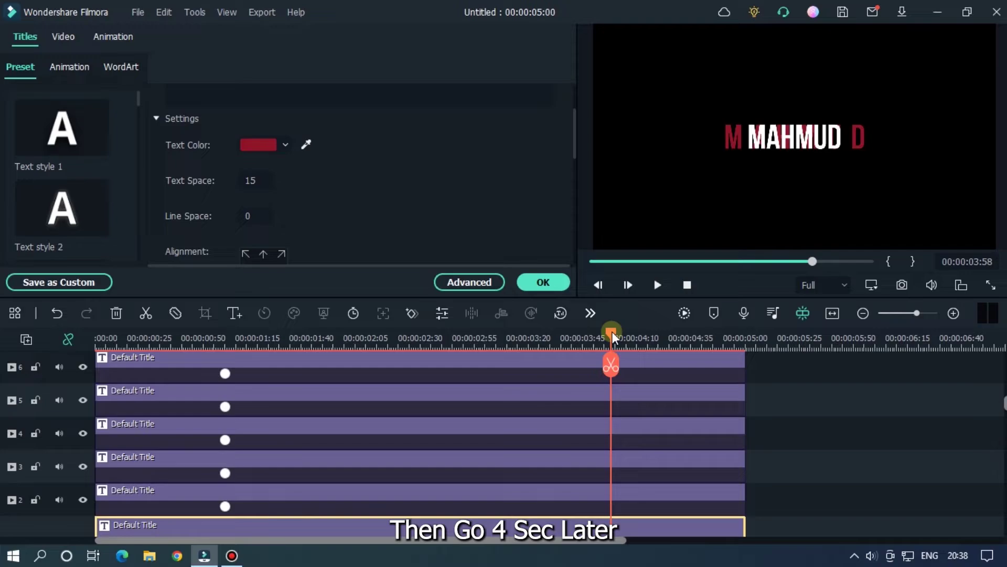
mouse_move(611, 331)
left_mouse_down()
mouse_move(624, 331)
mouse_move(614, 338)
left_mouse_up()
left_click(633, 497)
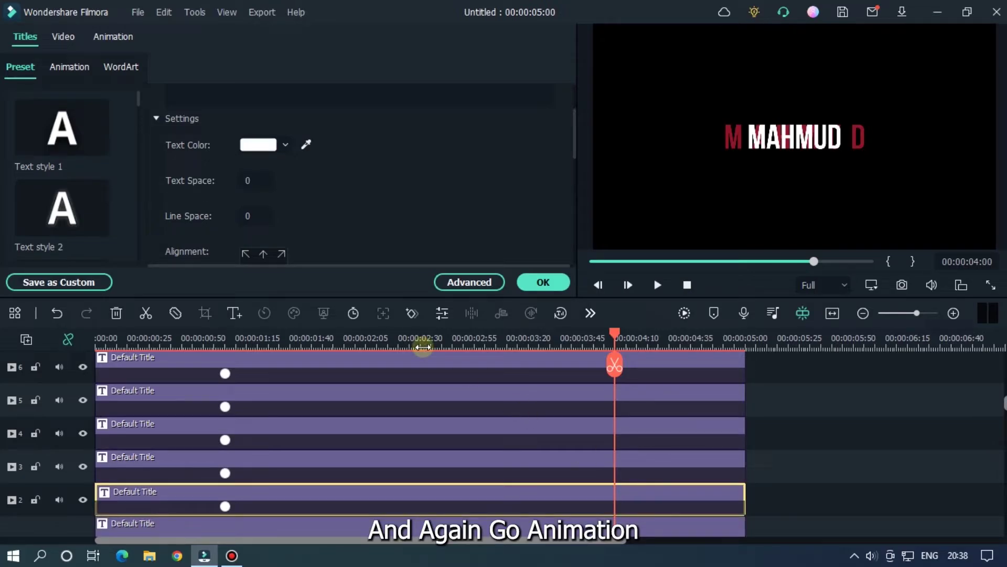
left_click(114, 39)
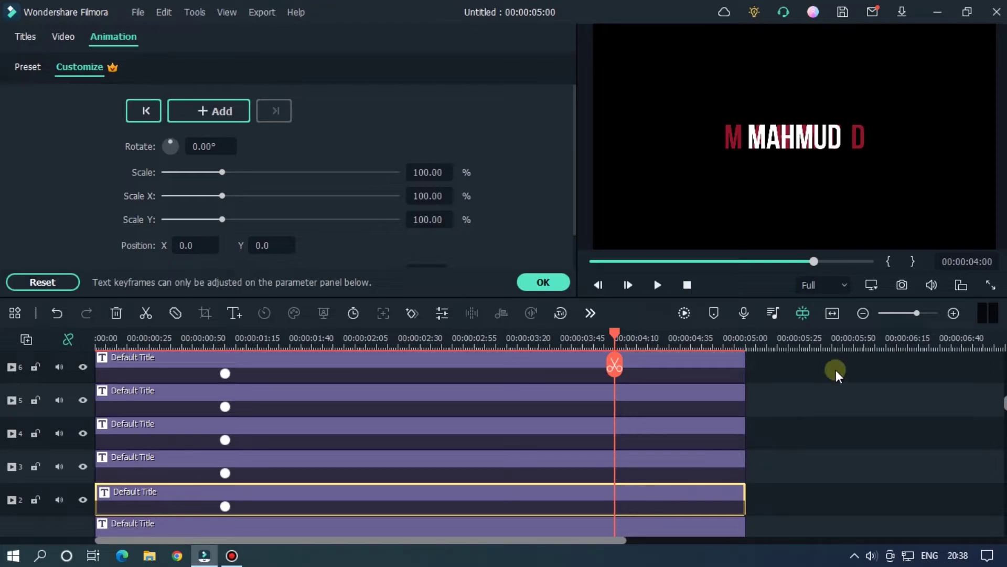
left_click(873, 286)
mouse_move(880, 370)
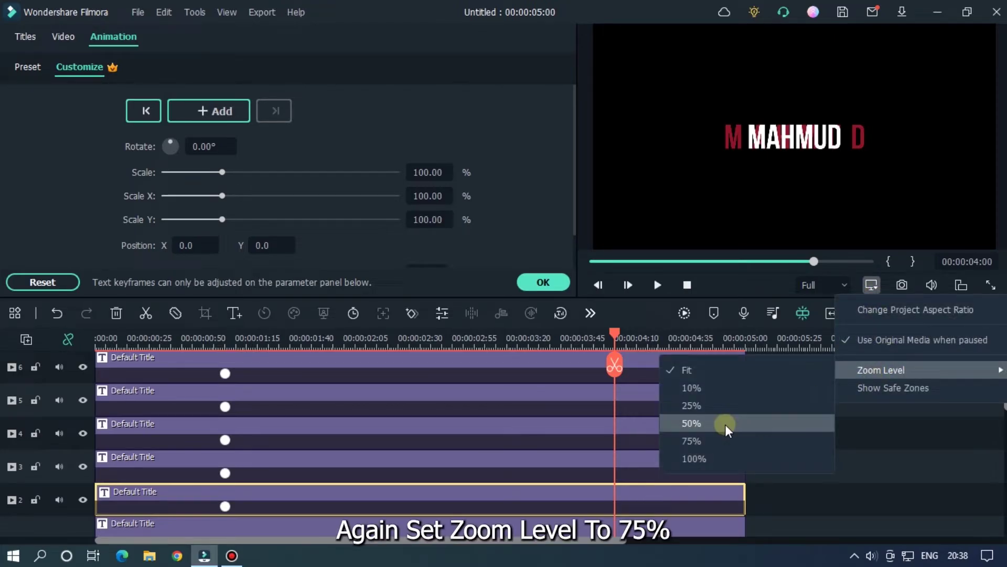
left_click(692, 441)
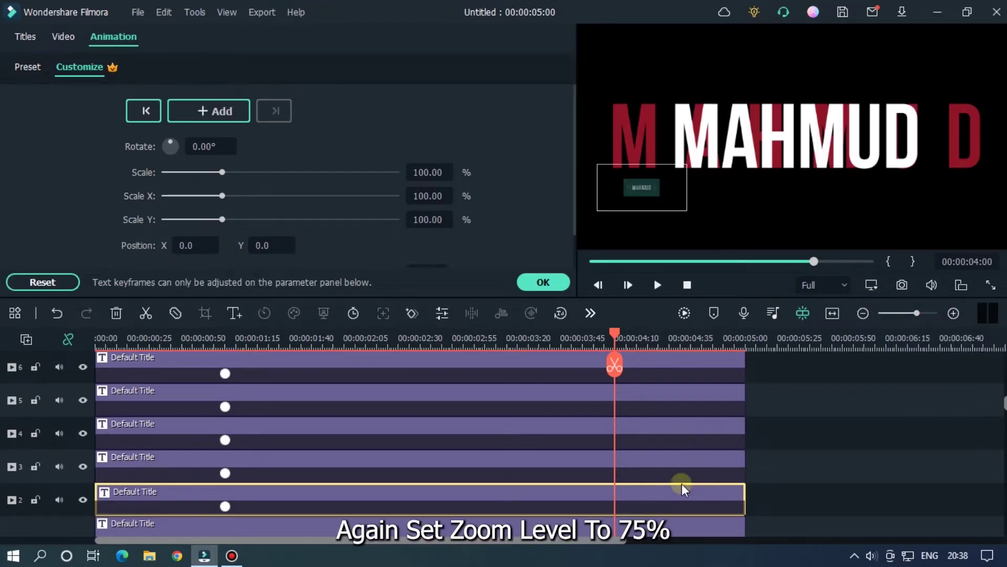
Keyframe the first M and the A at four seconds, shifting each onto its spaced red letter.
left_click(629, 497)
left_click(212, 102)
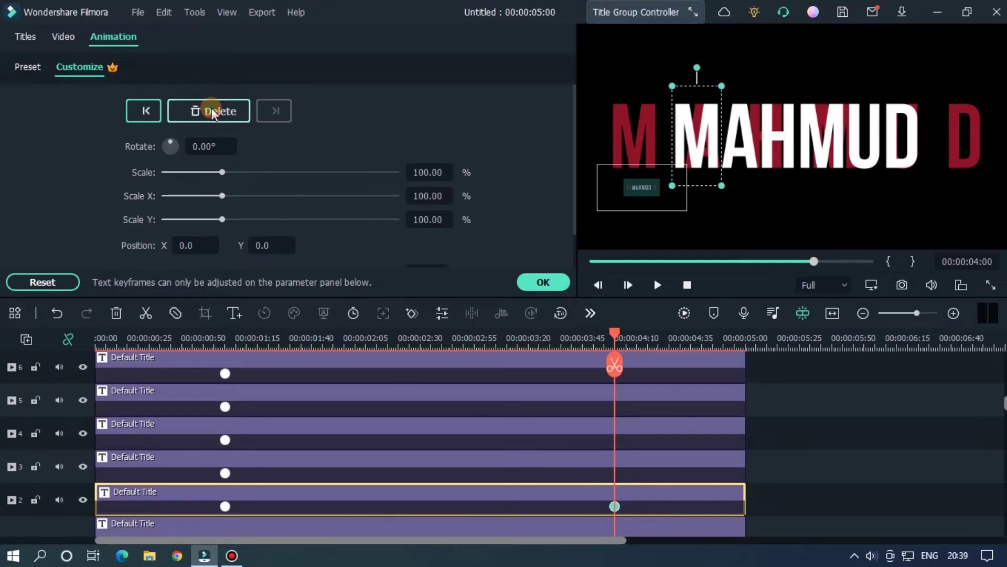
mouse_move(199, 252)
left_mouse_down()
mouse_move(192, 246)
mouse_move(215, 250)
mouse_move(180, 247)
mouse_move(206, 245)
left_mouse_up()
left_click(620, 471)
left_click(208, 111)
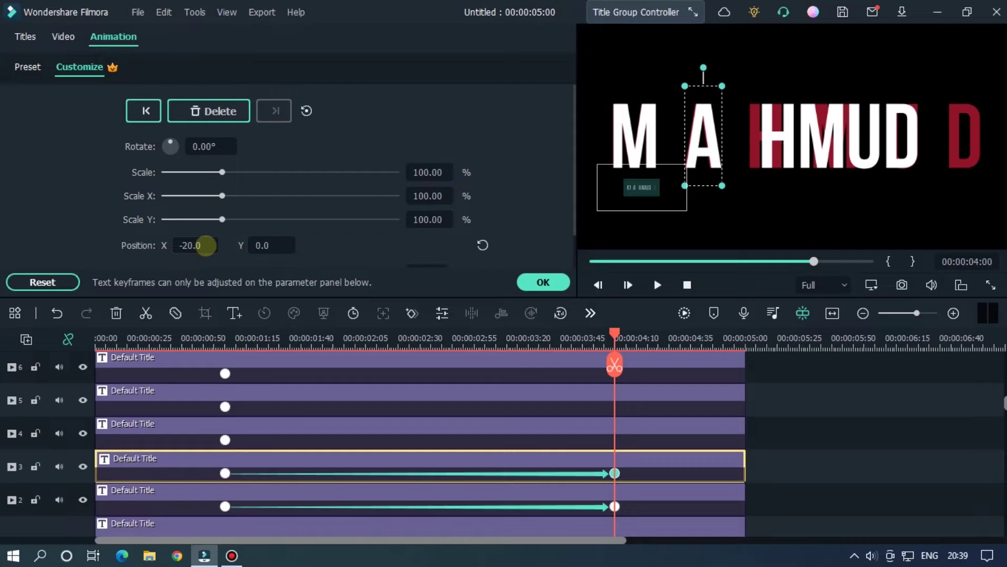
left_click(192, 241)
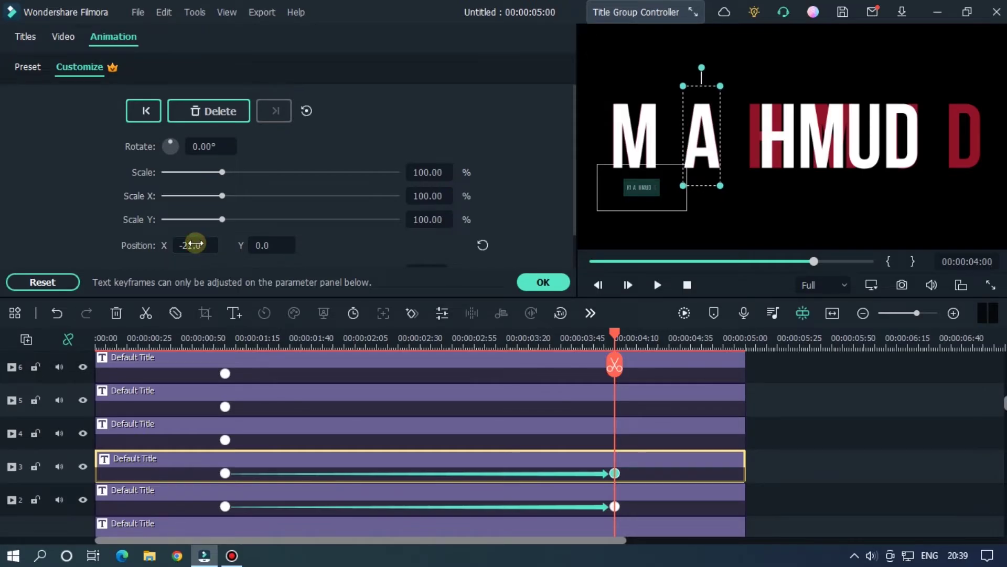
Shift the H letter's horizontal position to match its spaced red letter.
left_click(606, 431)
left_click_drag(197, 246, 190, 245)
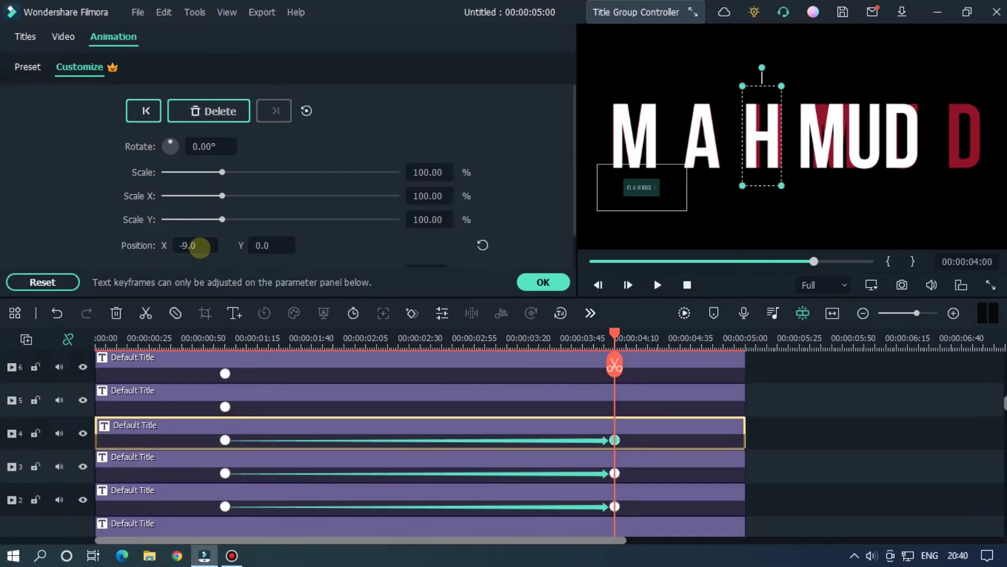
left_click(190, 244)
type("-7")
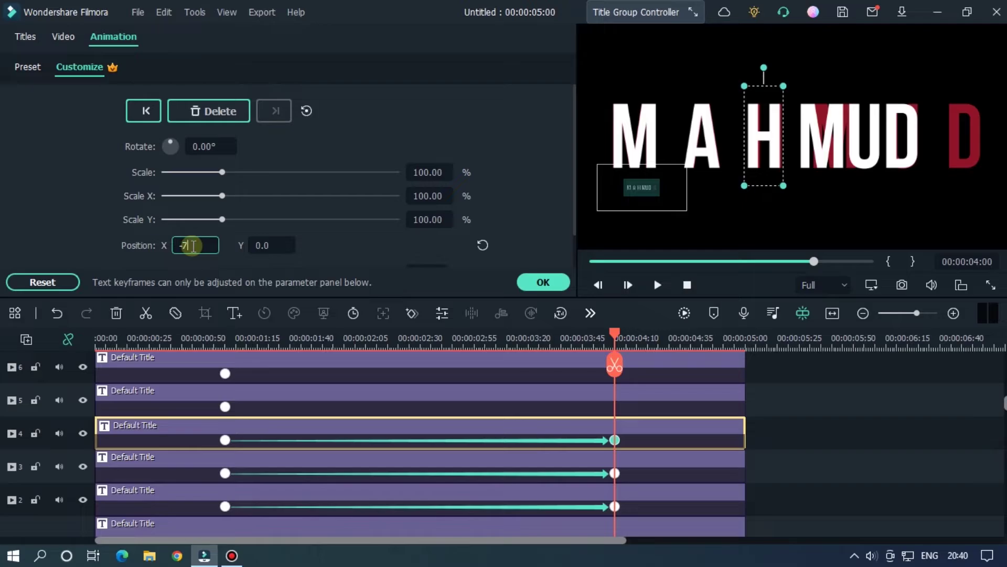
key("Return")
Keyframe the second M at four seconds and reposition it, then select the U and D clips.
left_click(527, 394)
left_click(214, 112)
left_click_drag(196, 245, 192, 243)
left_click(194, 246)
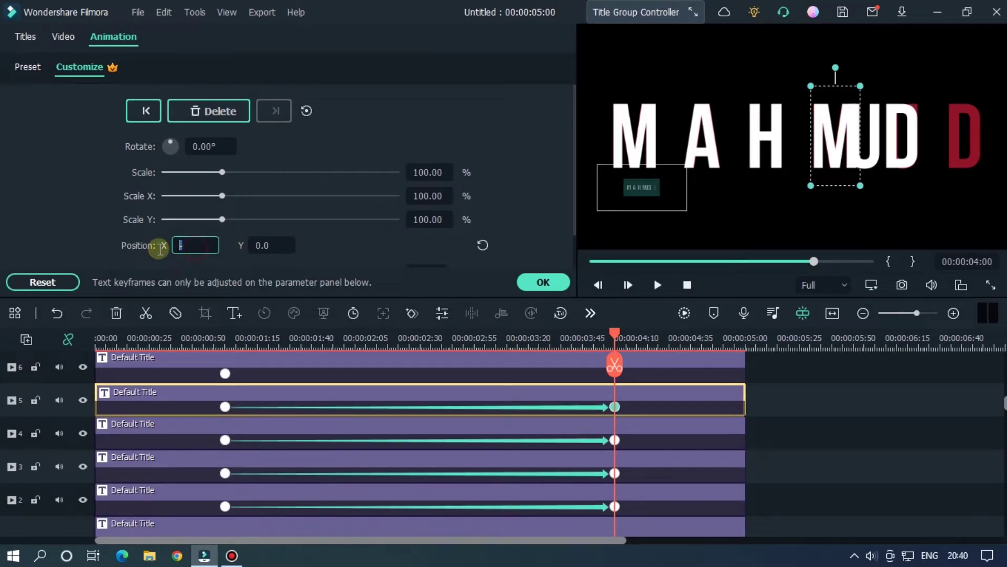
key("Return")
mouse_move(198, 244)
left_mouse_down()
mouse_move(217, 242)
mouse_move(192, 252)
left_mouse_up()
left_click(598, 354)
scroll(862, 474, "up", 1)
left_click(416, 393)
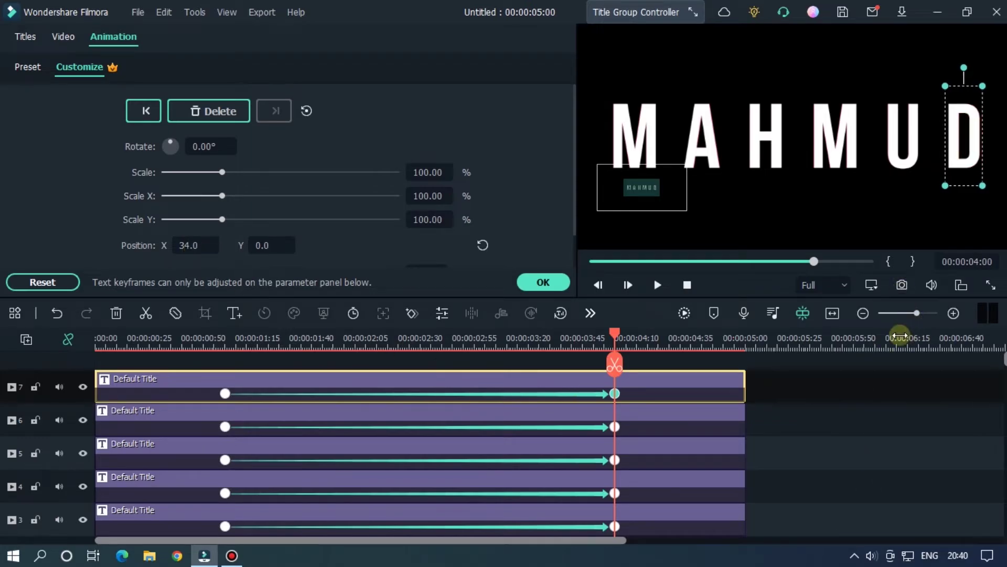
Fit the preview to the window, hide track 1's reference text, and render a preview.
left_click(871, 286)
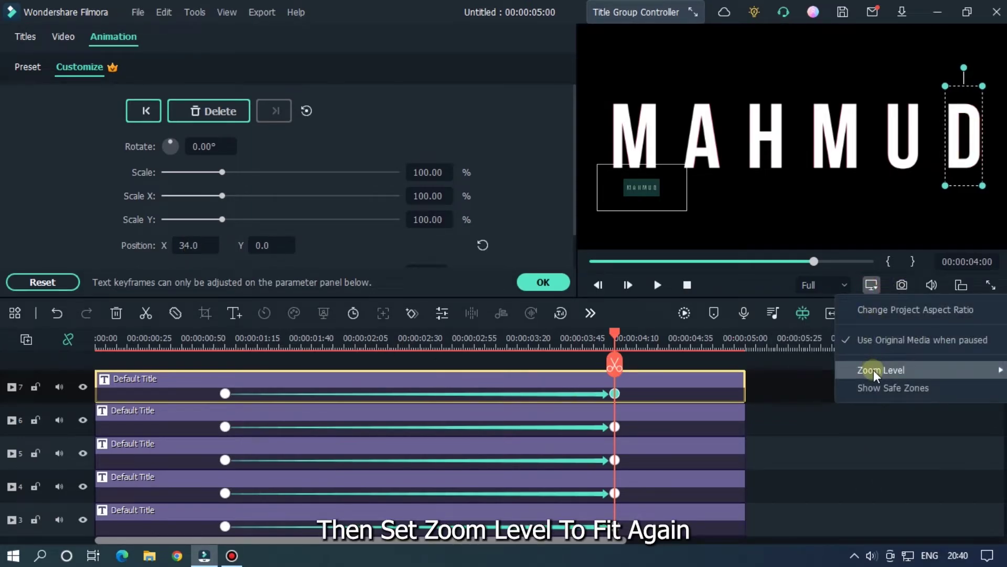
mouse_move(880, 369)
left_click(747, 369)
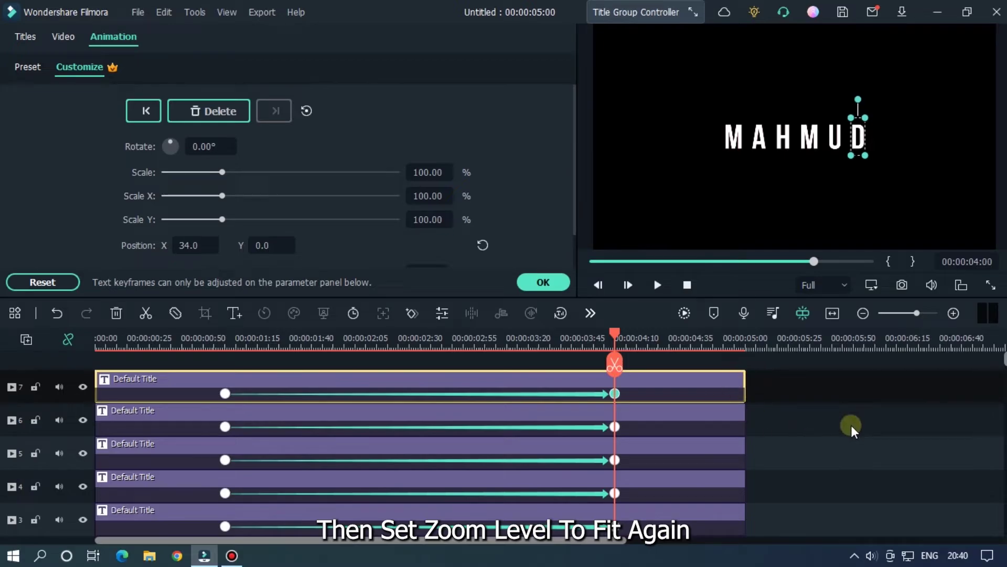
scroll(848, 443, "down", 3)
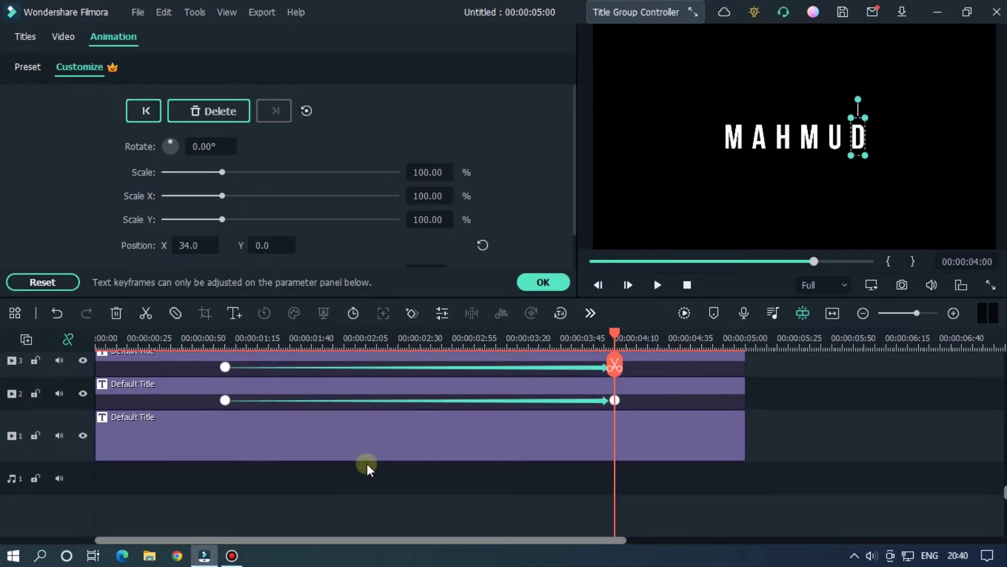
left_click(82, 437)
scroll(848, 402, "up", 3)
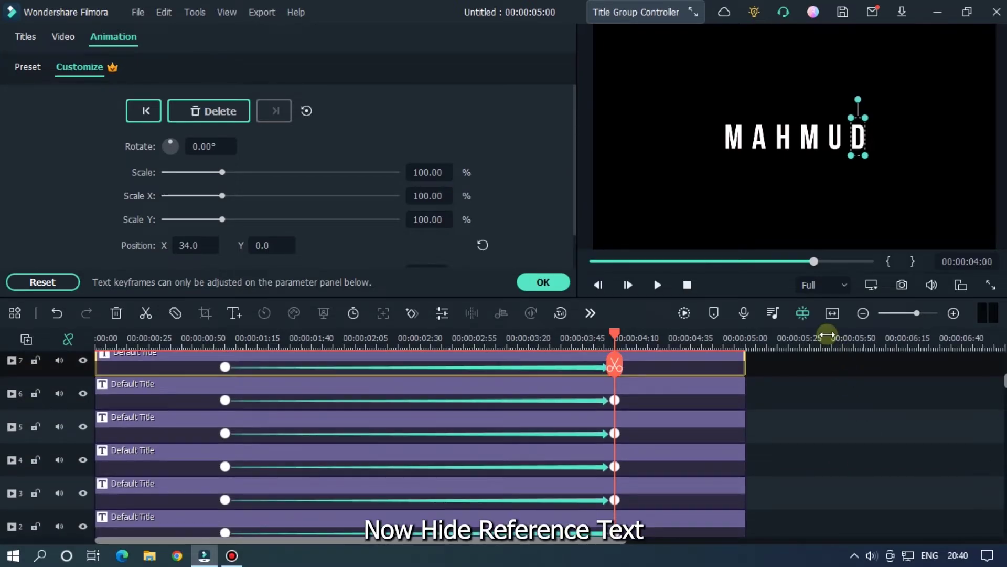
left_click(684, 314)
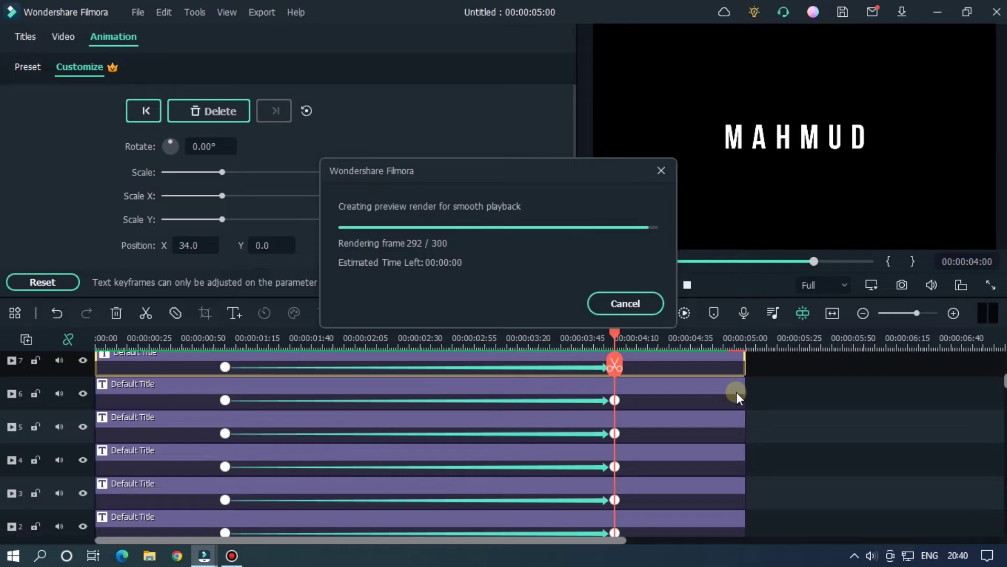
Play the letter-spreading MAHMUD animation from the start twice.
left_click(617, 260)
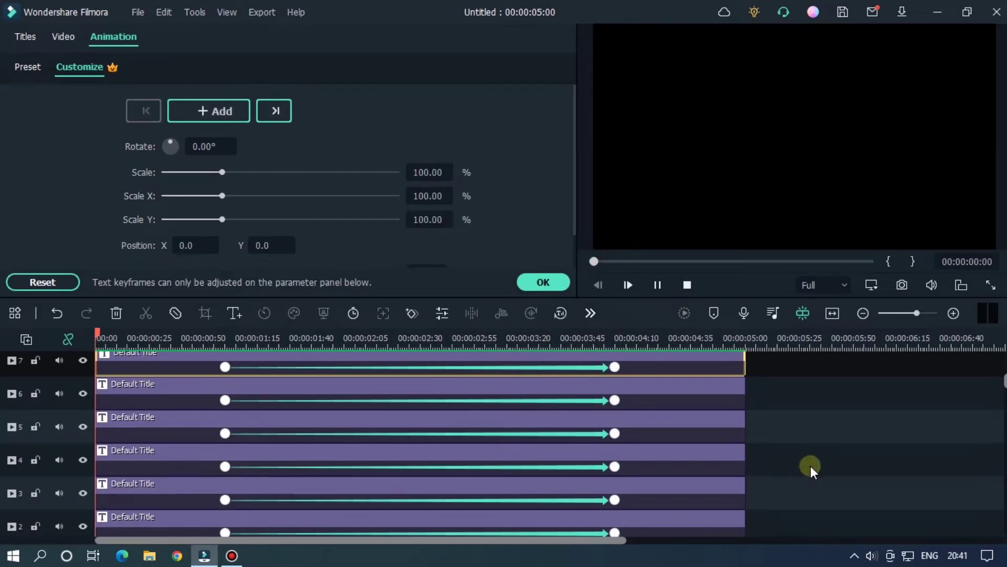
key("space")
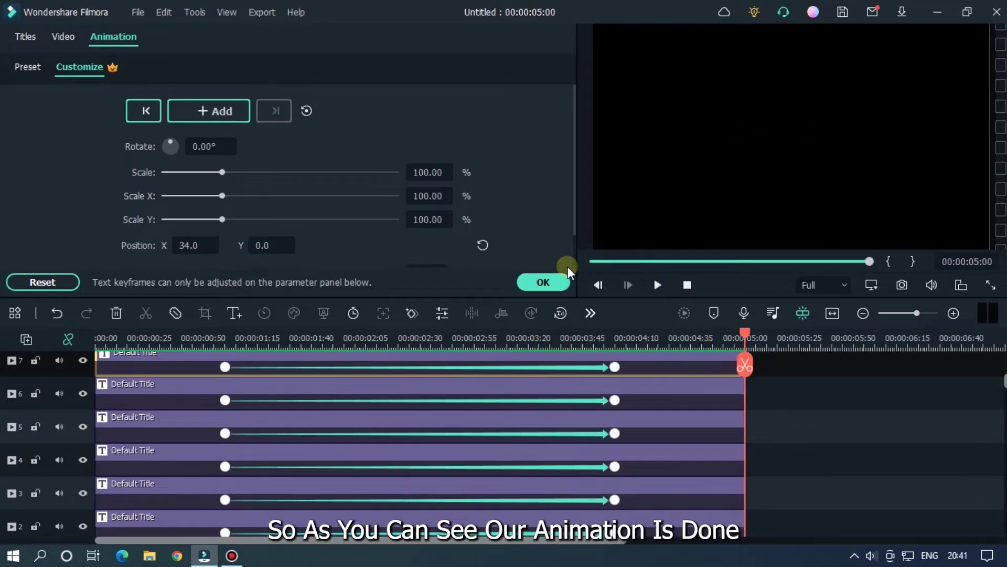
left_click(595, 263)
key("space")
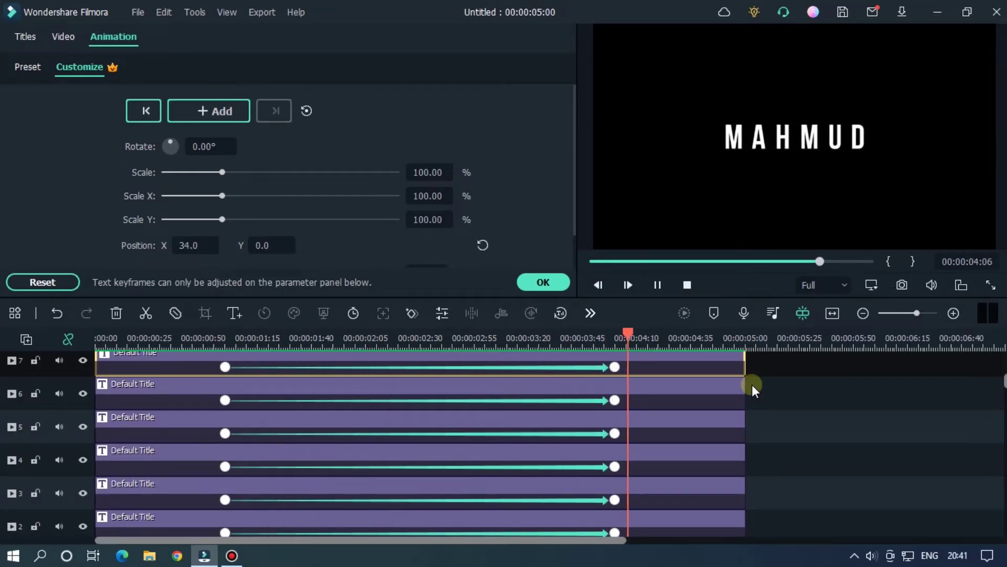
Finish the title animation and choose GoPro Cineform as the export format.
left_click(540, 286)
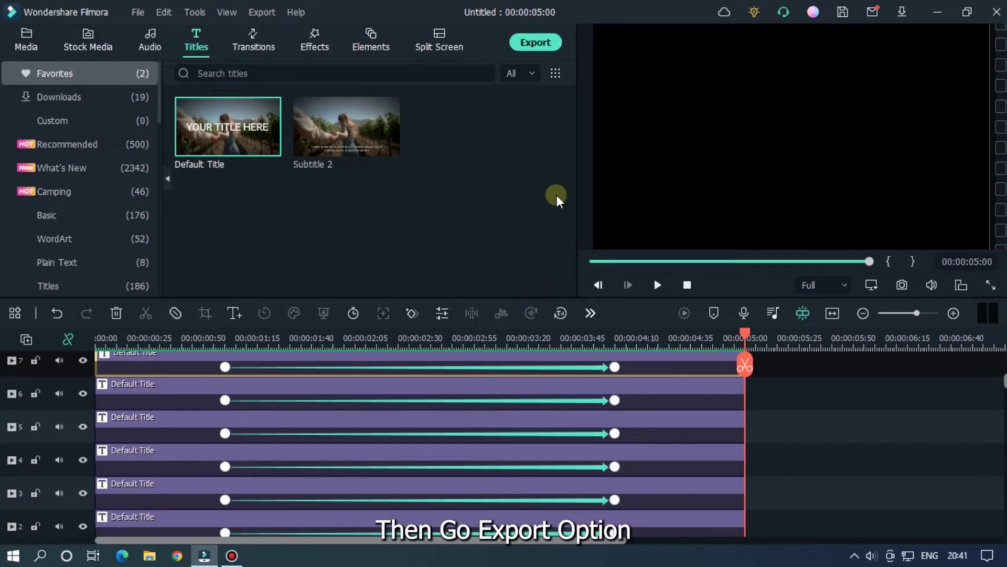
left_click(543, 45)
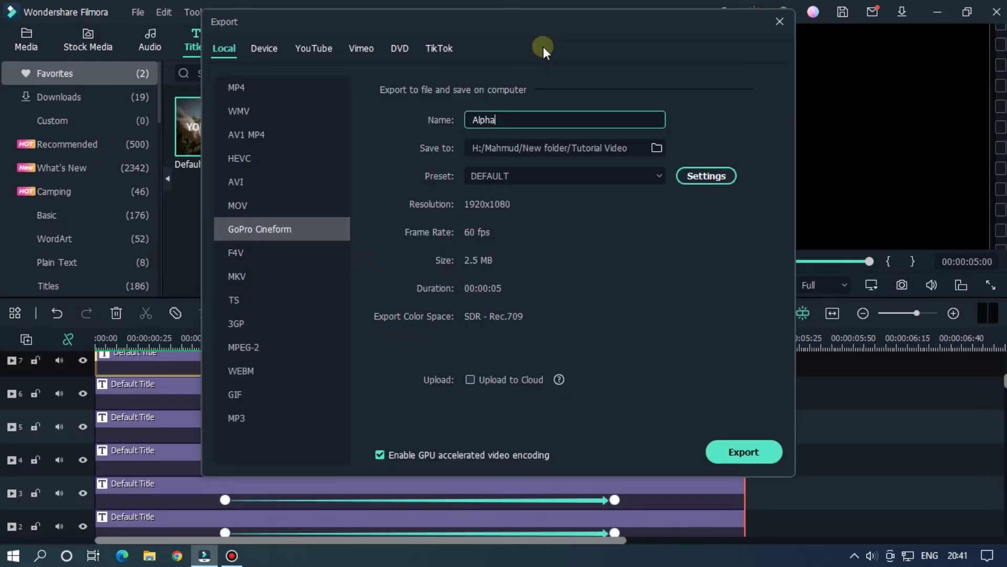
left_click(261, 228)
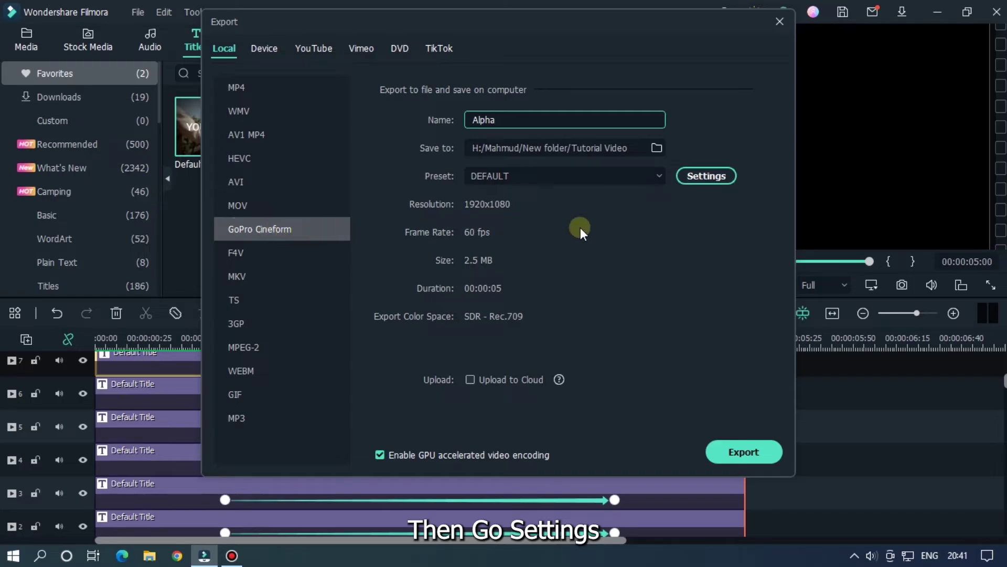
Set the encoder to CFHD(Alpha), name the file 'Alpha Text', and export it.
left_click(706, 175)
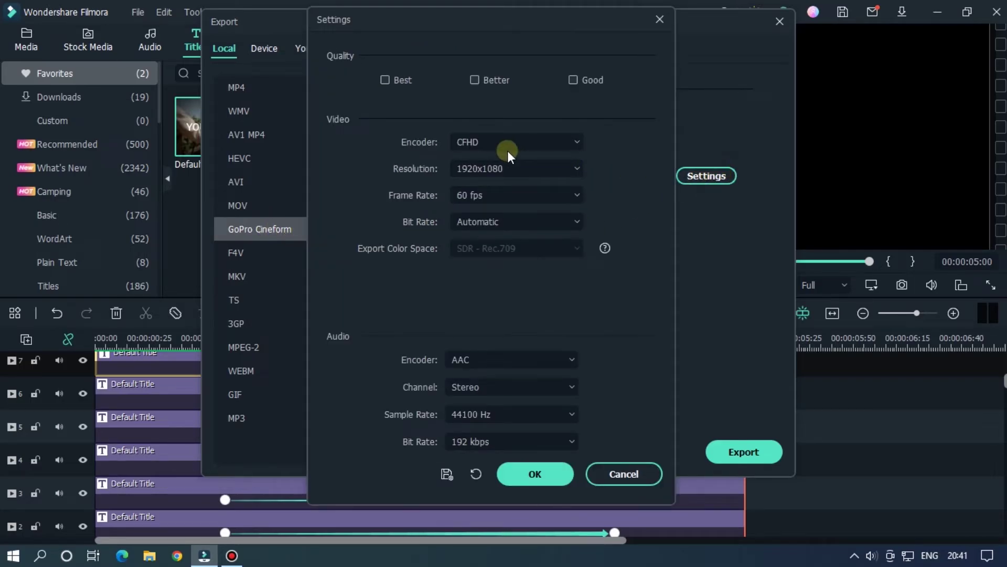
left_click(489, 142)
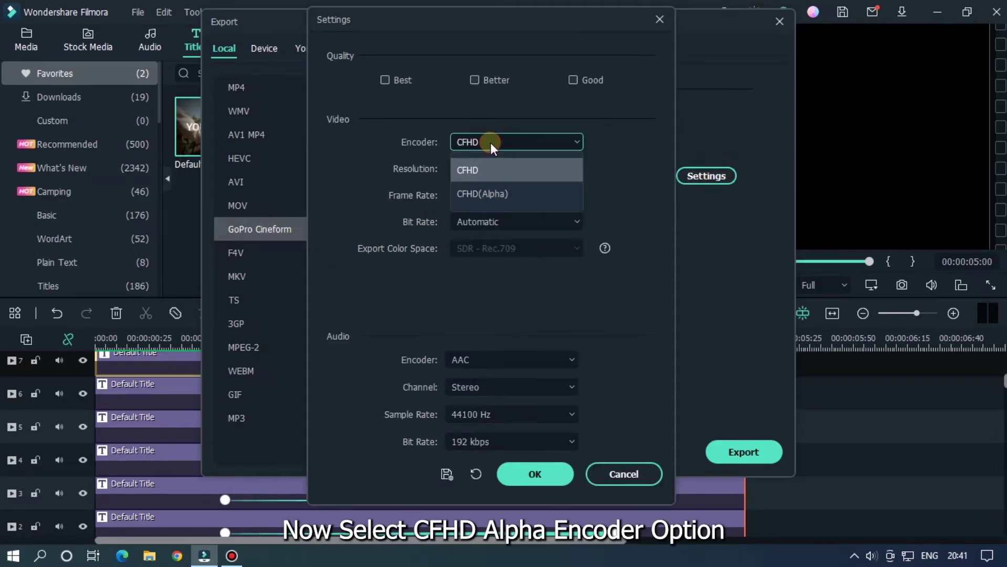
left_click(501, 194)
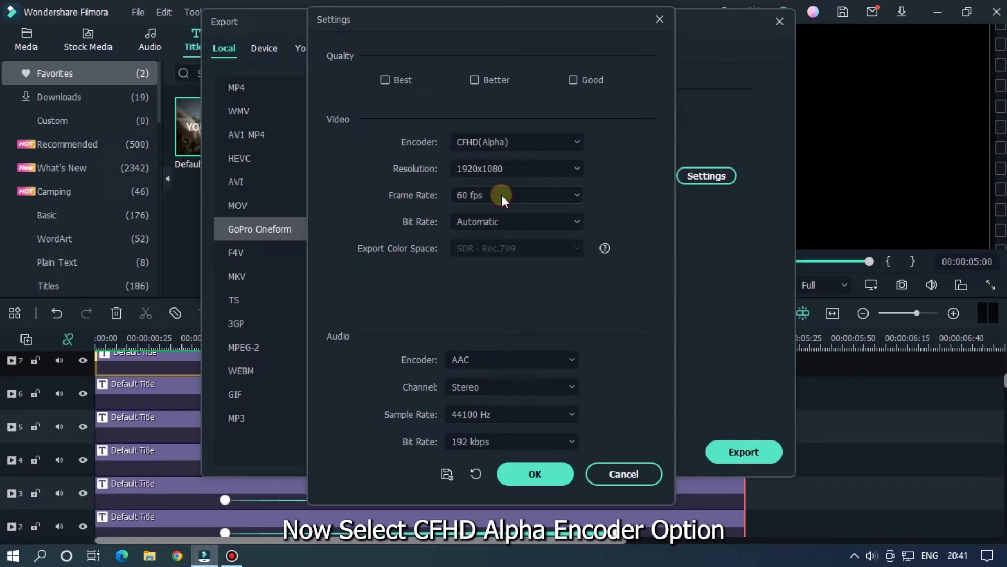
left_click(536, 476)
left_click(531, 118)
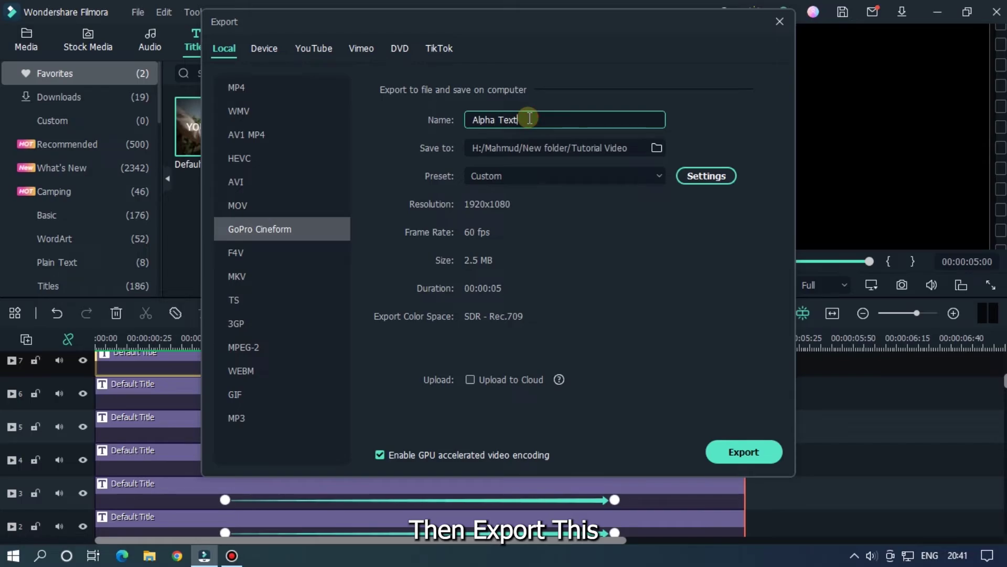
left_click(747, 454)
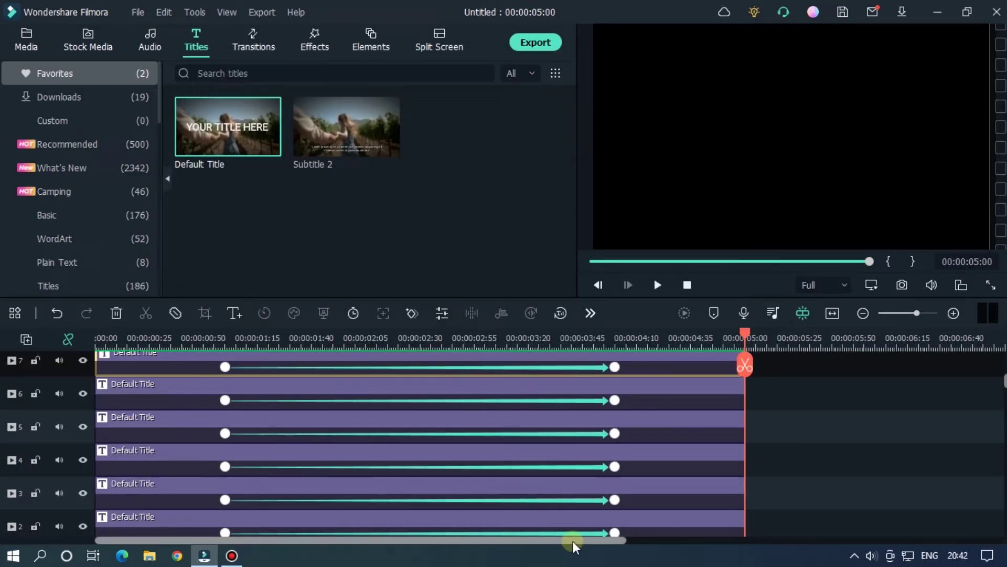
mouse_move(573, 541)
left_mouse_down()
mouse_move(711, 545)
mouse_move(825, 531)
left_mouse_up()
scroll(667, 456, "down", 2)
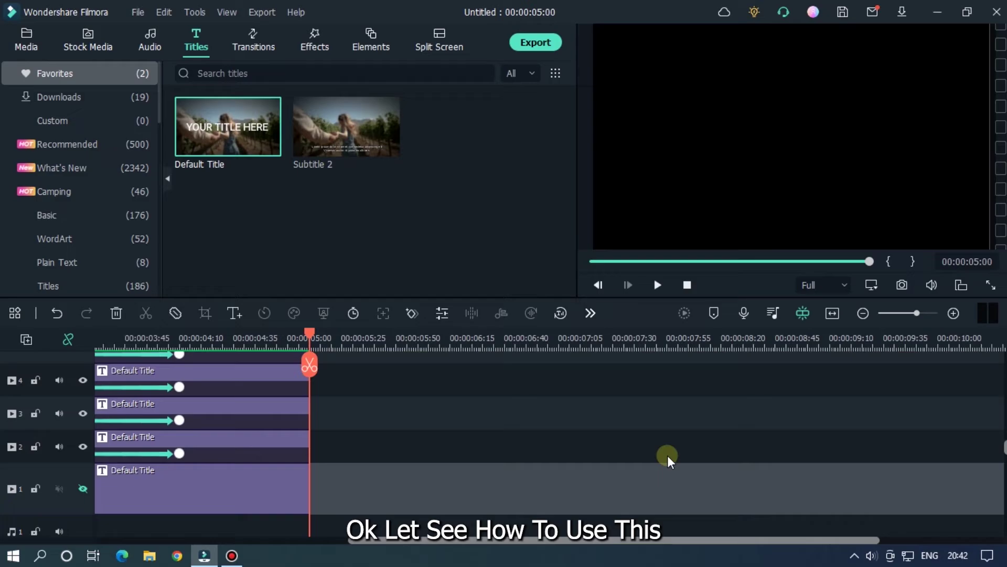
Add the Pexels pool stock clip to track 2, keeping the 1920x1080 60fps project settings.
left_click(88, 38)
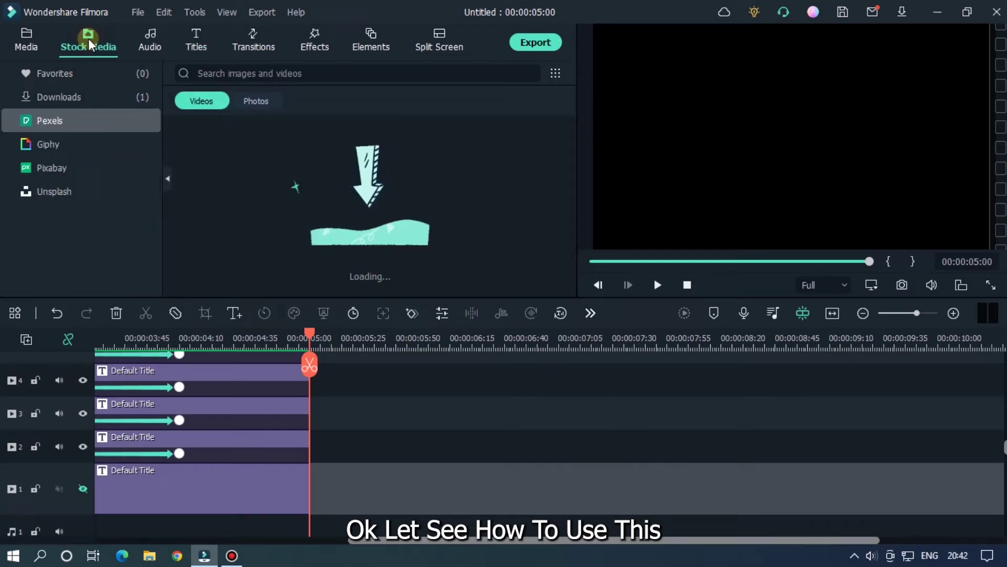
scroll(383, 198, "down", 3)
scroll(383, 198, "down", 2)
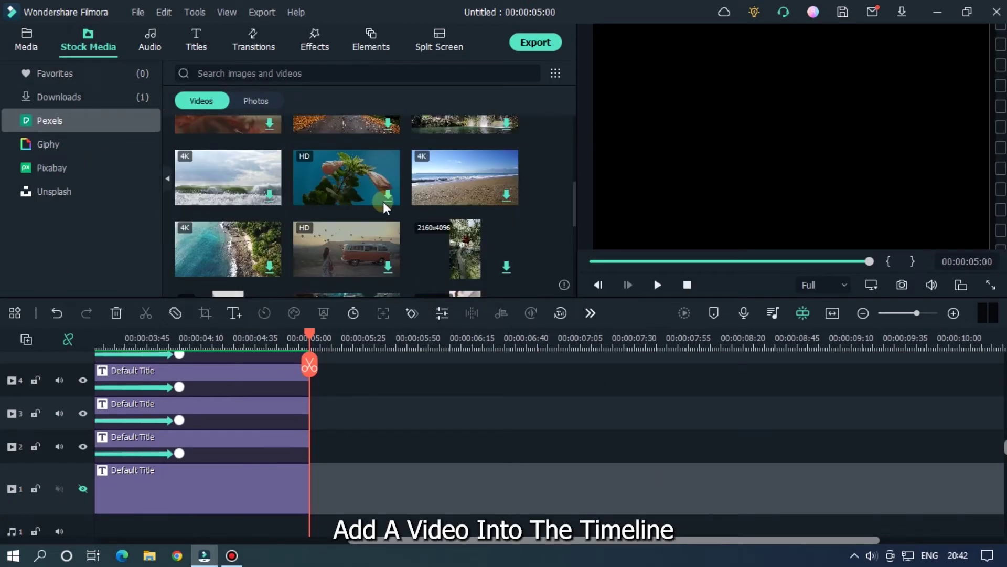
scroll(383, 201, "down", 2)
scroll(383, 202, "down", 2)
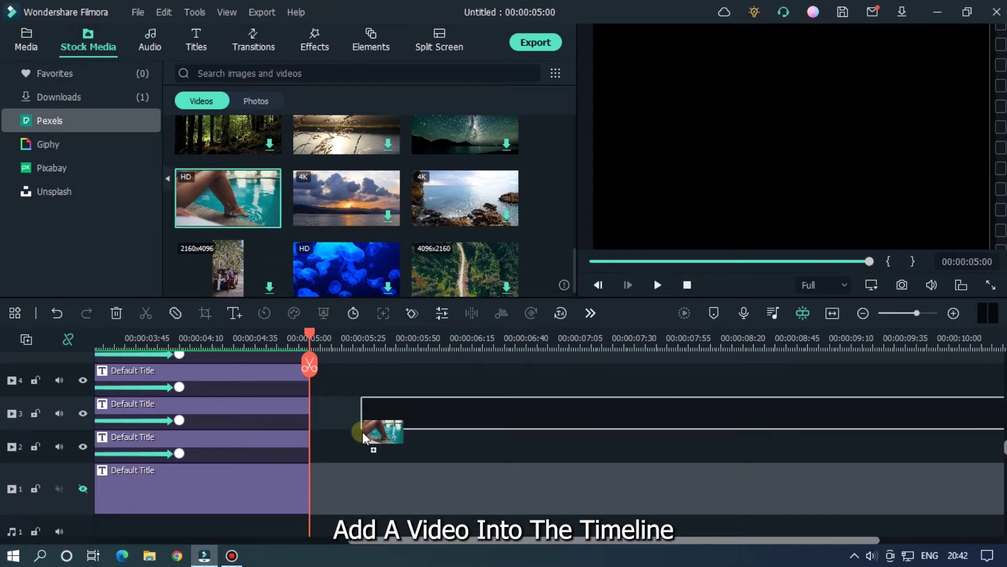
left_click_drag(215, 197, 361, 444)
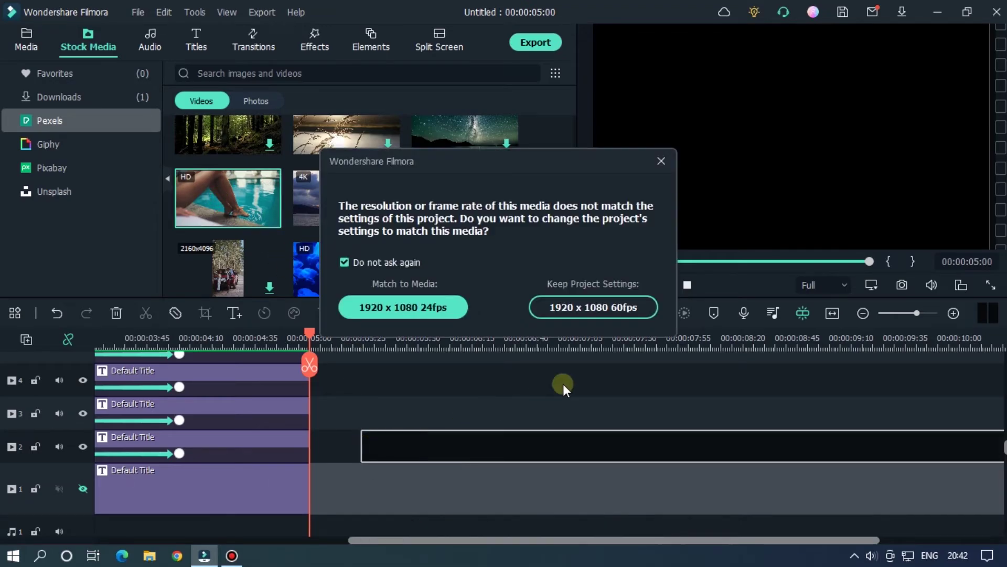
left_click(594, 307)
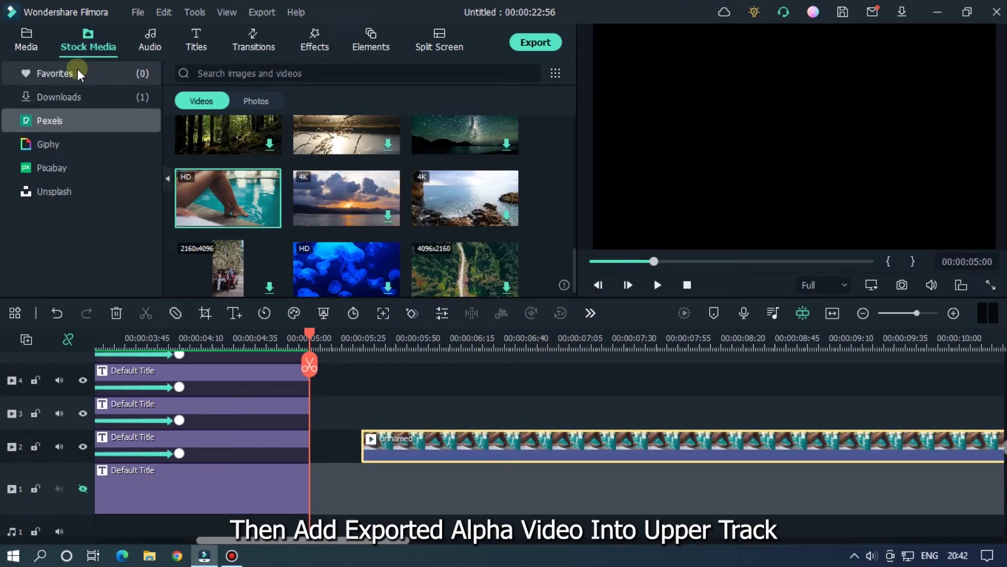
left_click(32, 40)
Import Alpha Text.mp4 and place it on track 3 above the pool clip.
double_click(257, 170)
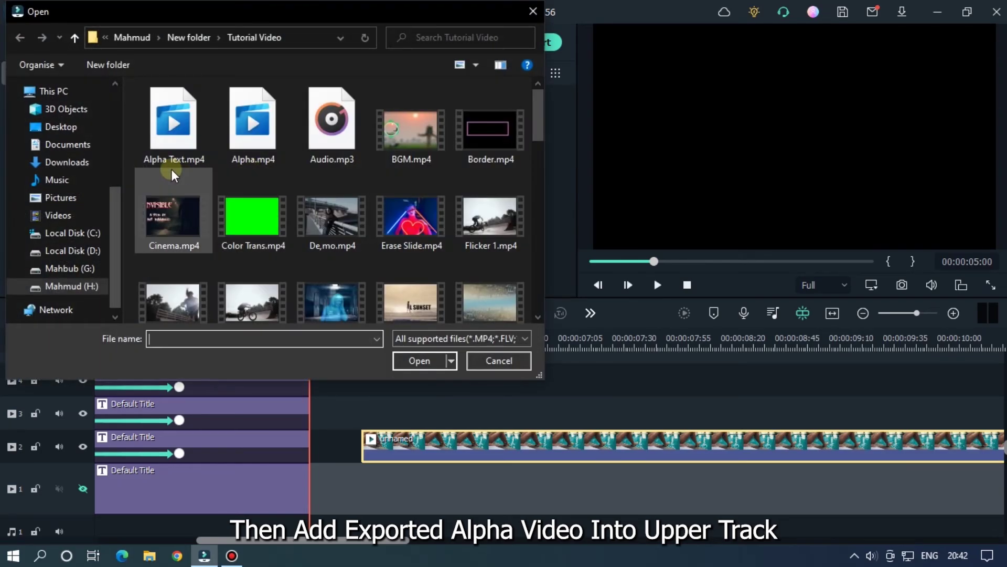
double_click(193, 146)
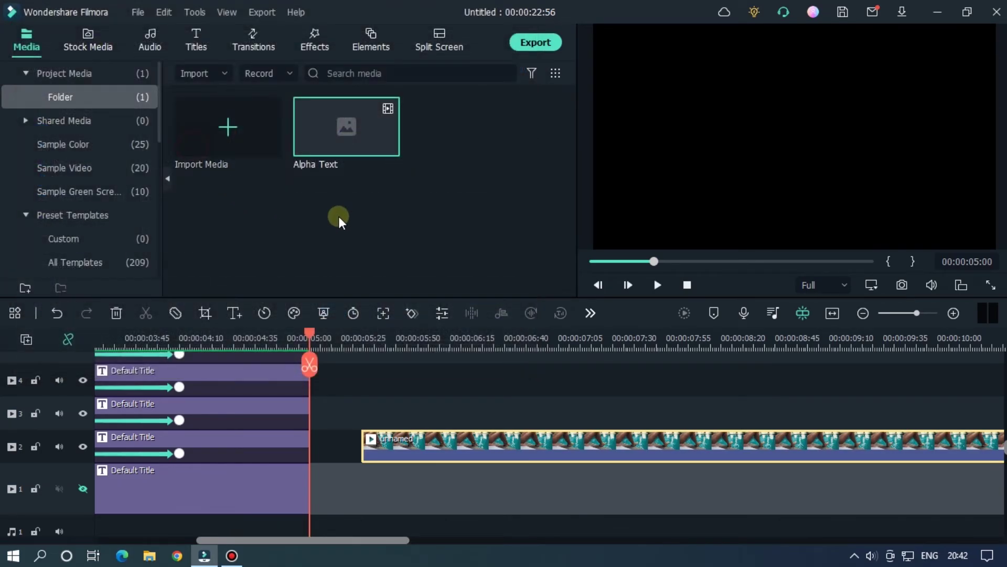
left_click_drag(353, 153, 394, 425)
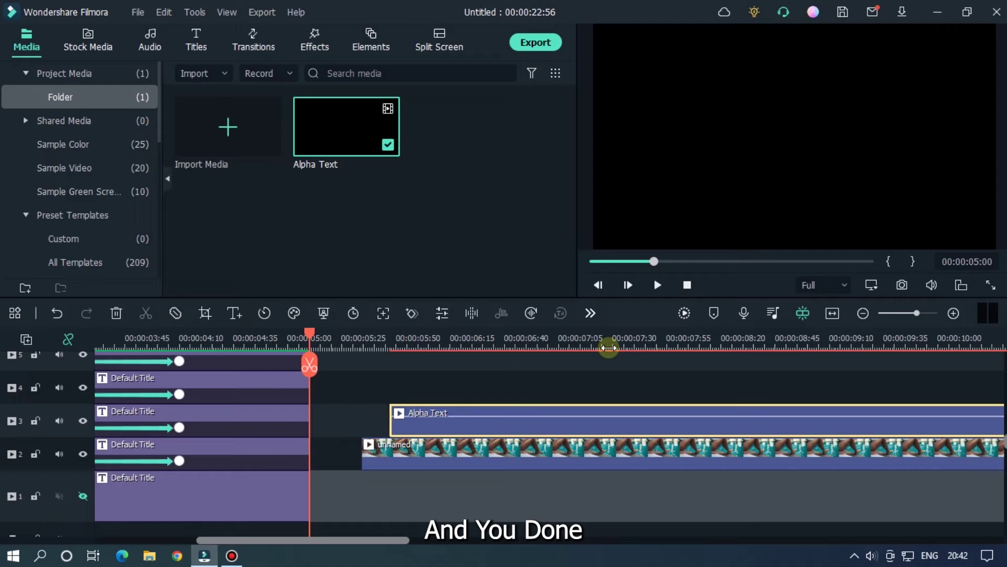
scroll(583, 344, "down", 1)
Render a preview and play back MAHMUD spreading apart over the pool footage.
left_click(347, 339)
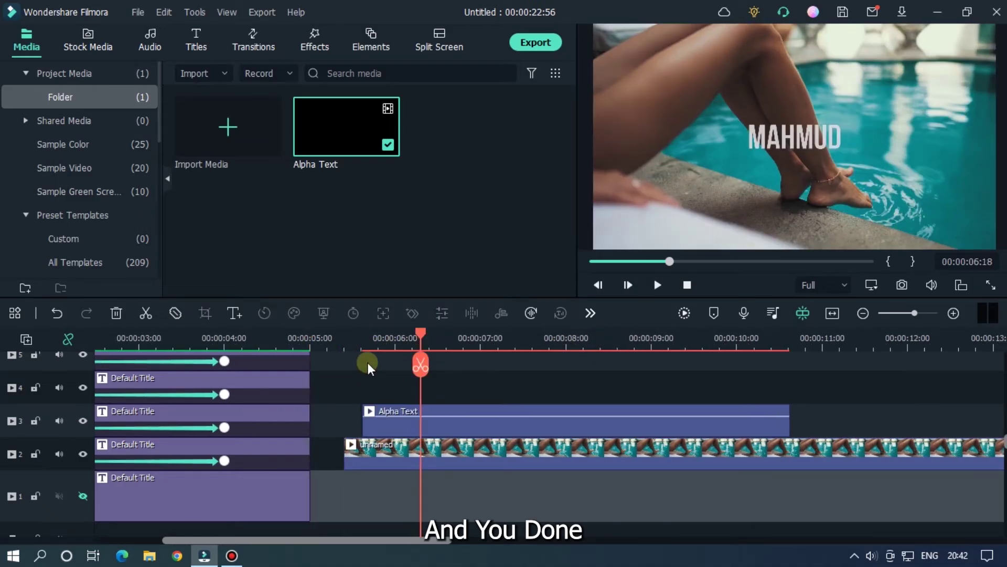
key("space")
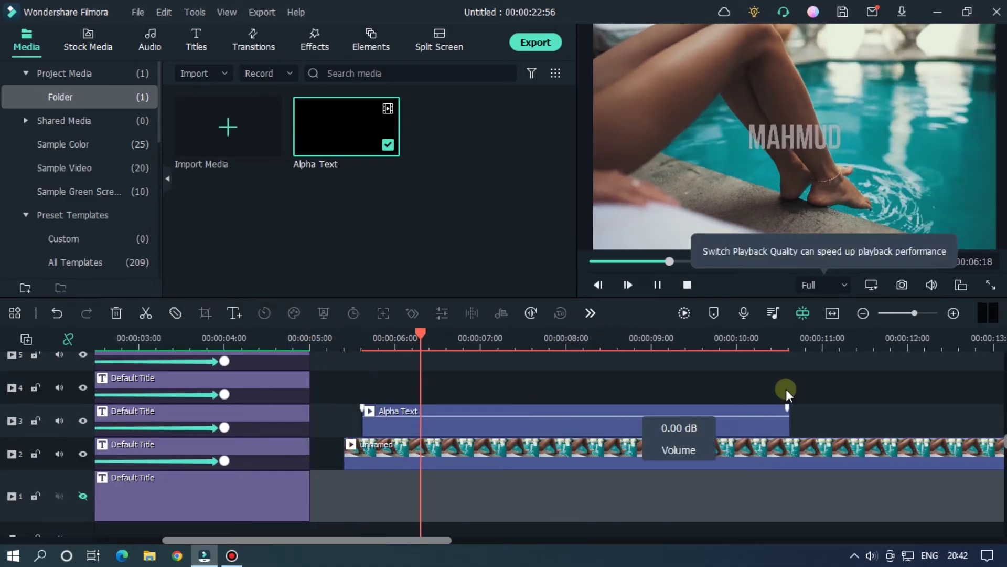
key("space")
left_click(685, 314)
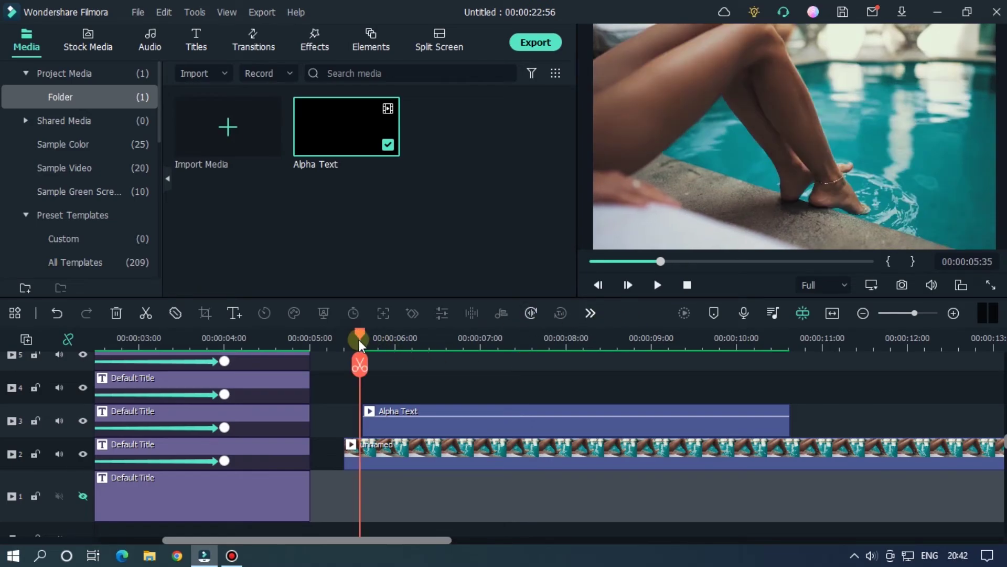
left_click_drag(360, 339, 349, 338)
key("space")
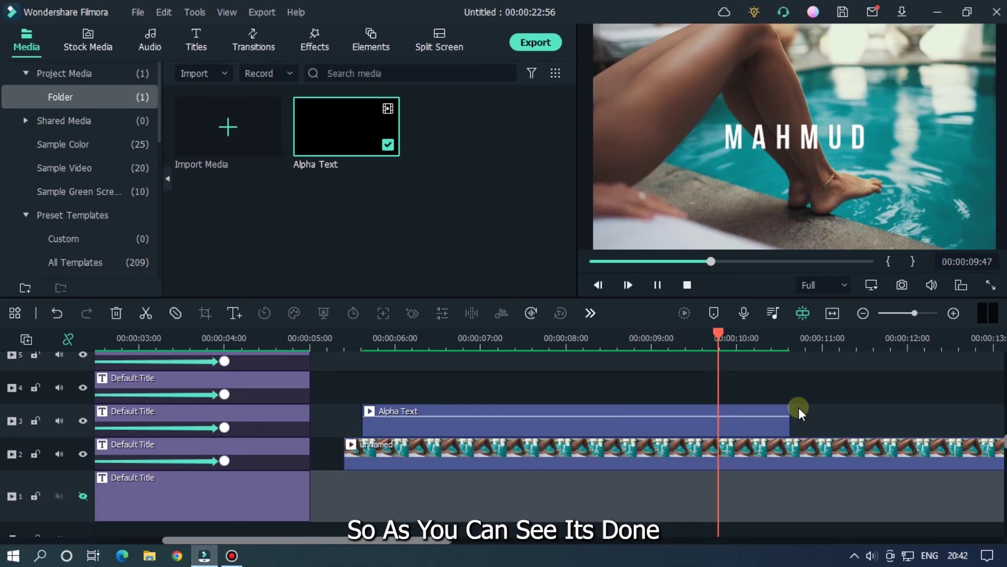
left_click(364, 338)
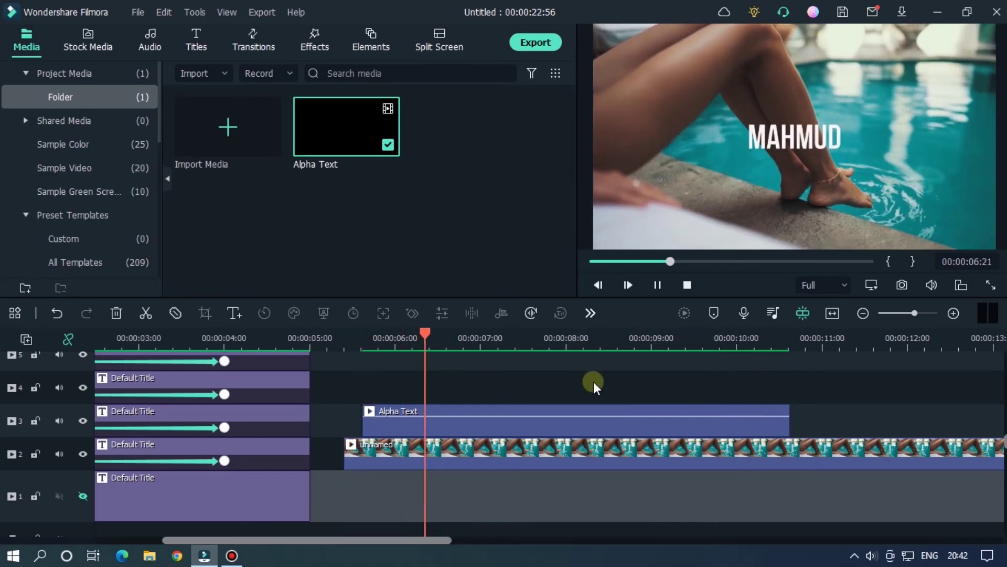